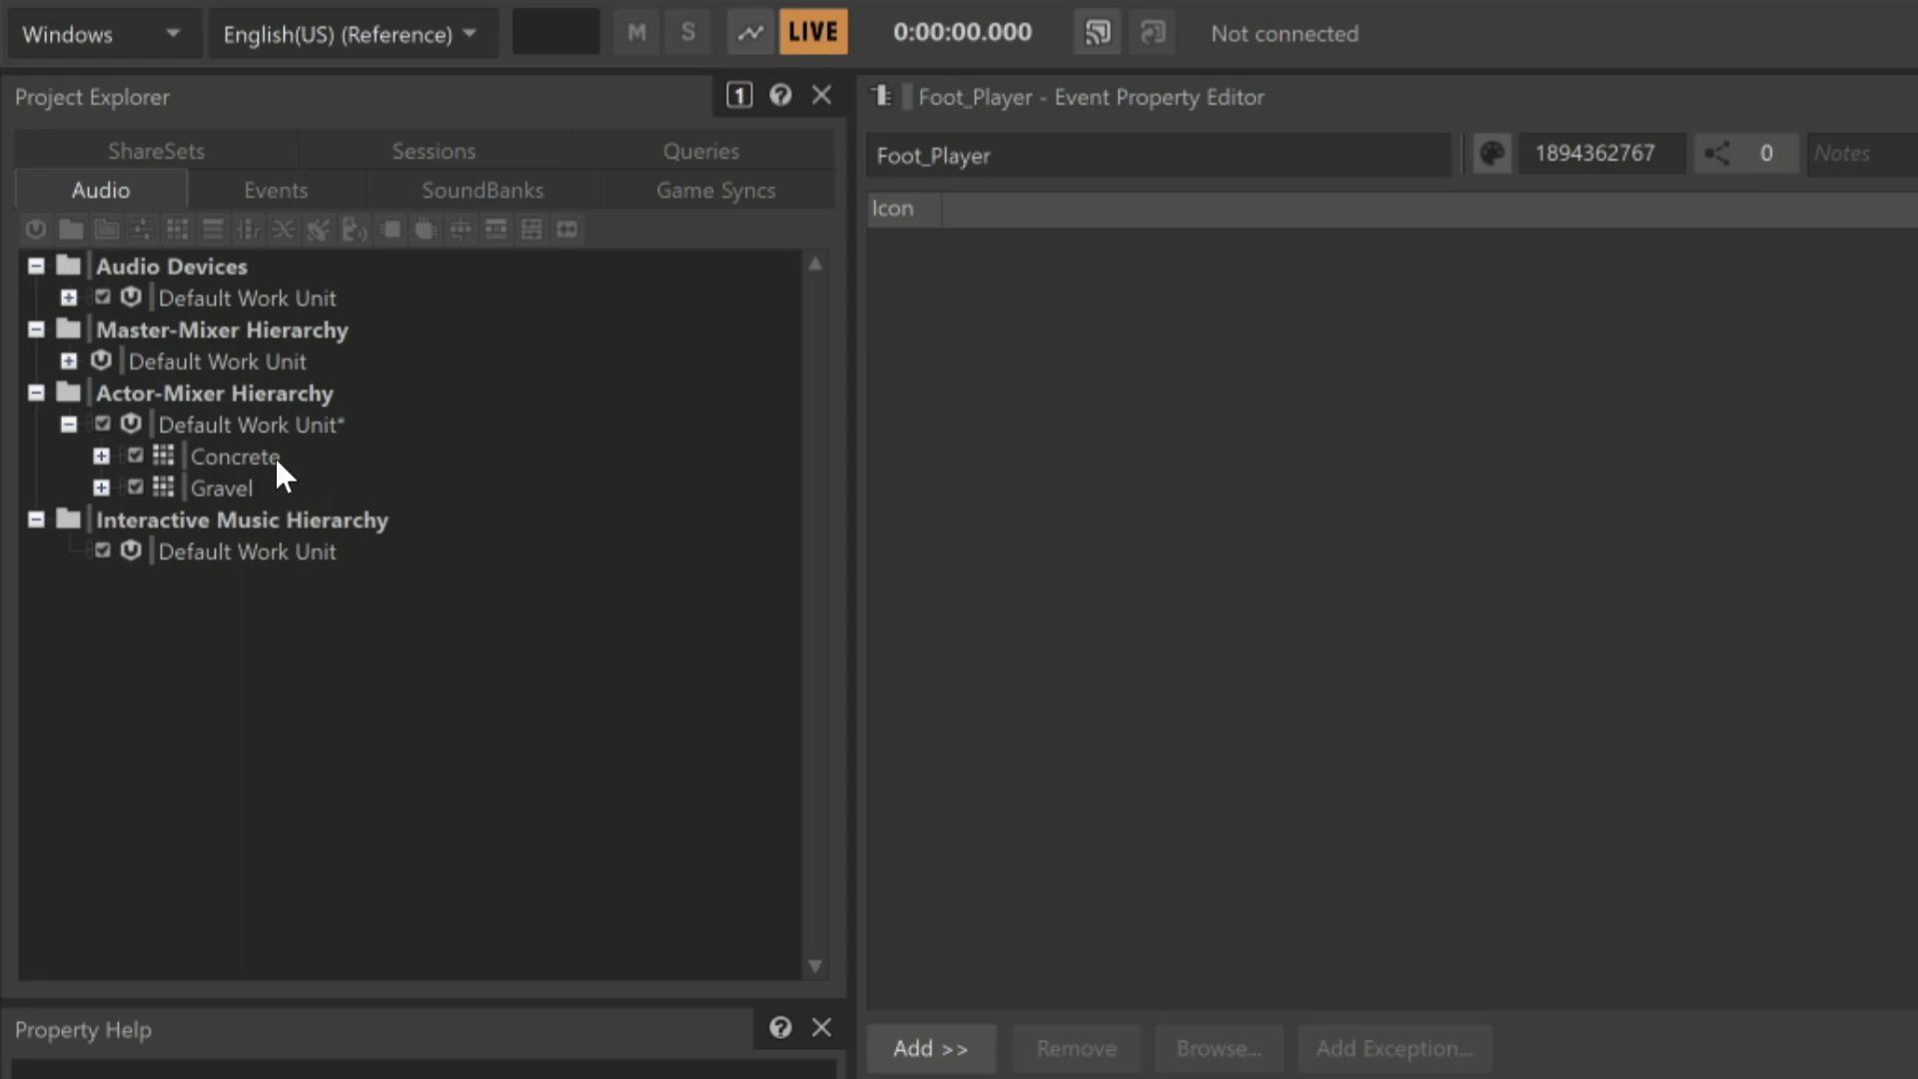
Review the Concrete container's settings, then view the Gravel container's properties
click(266, 445)
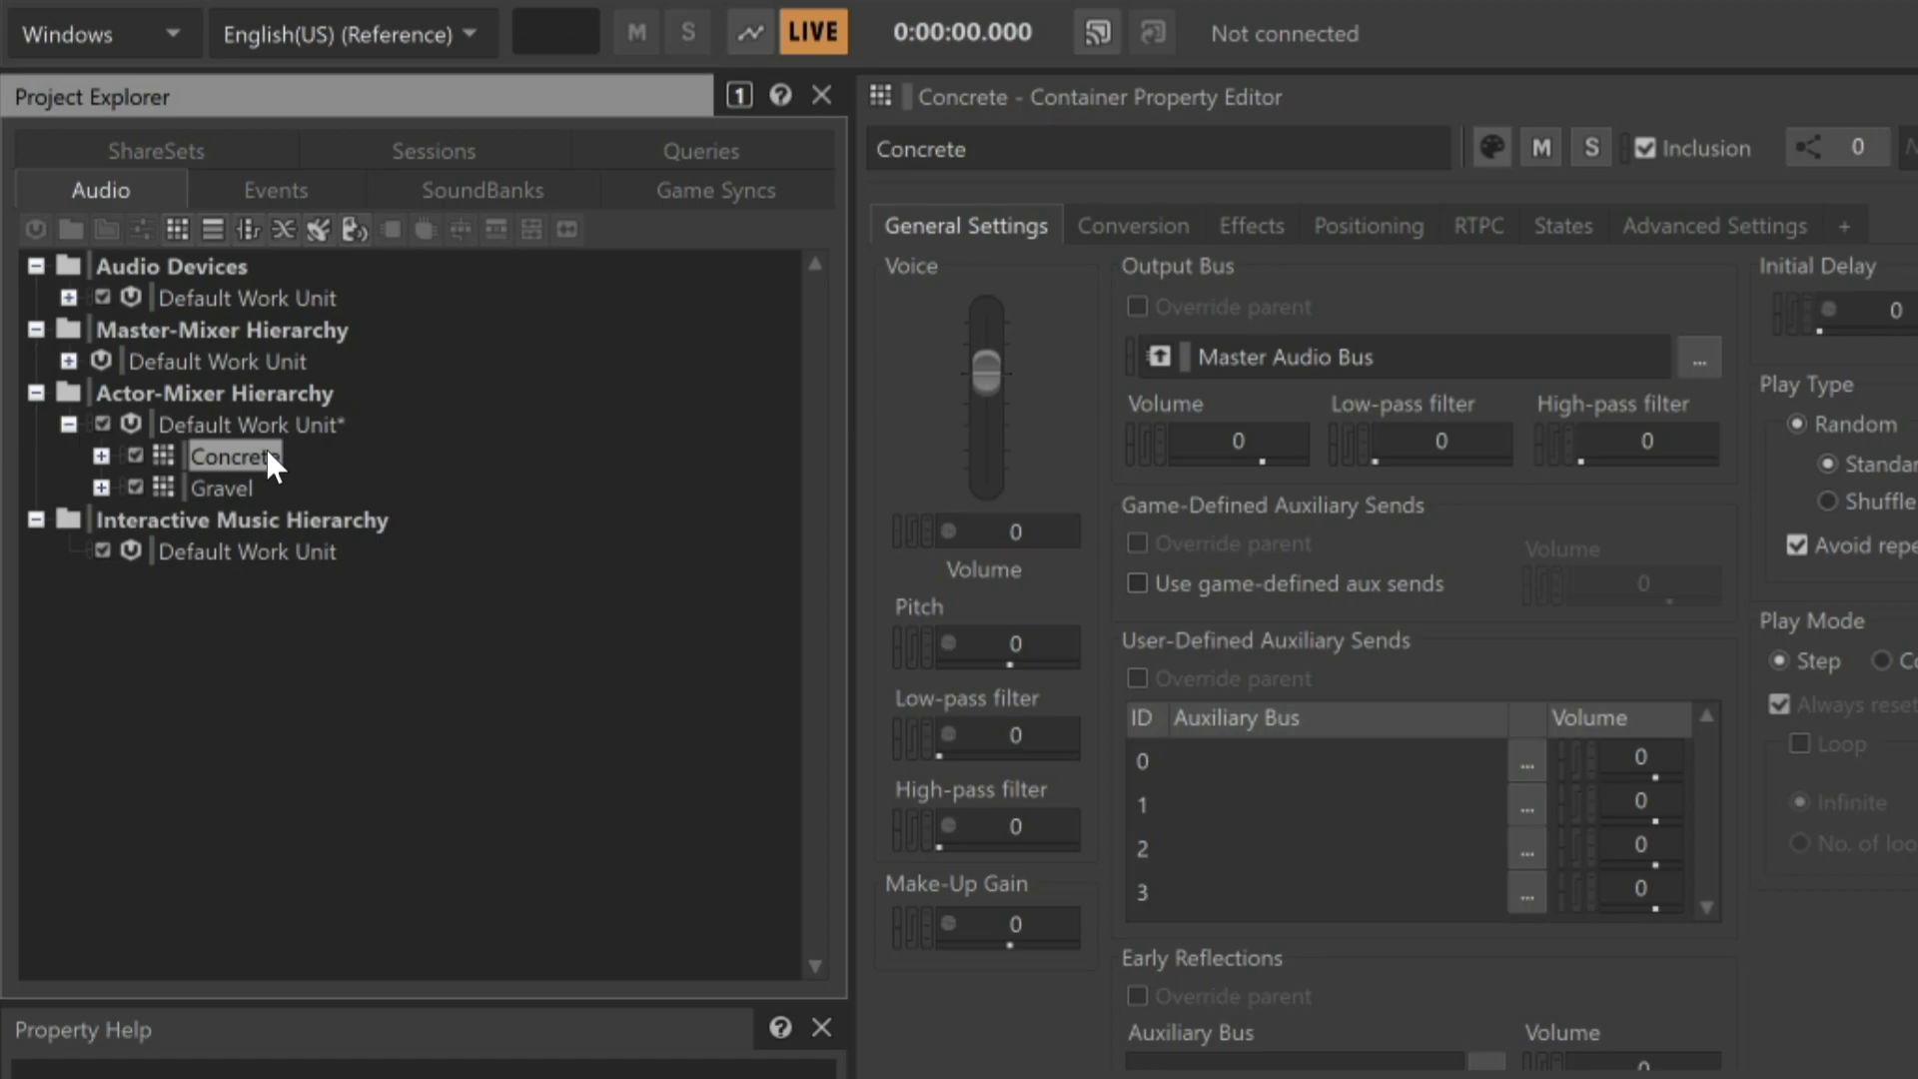
click(244, 481)
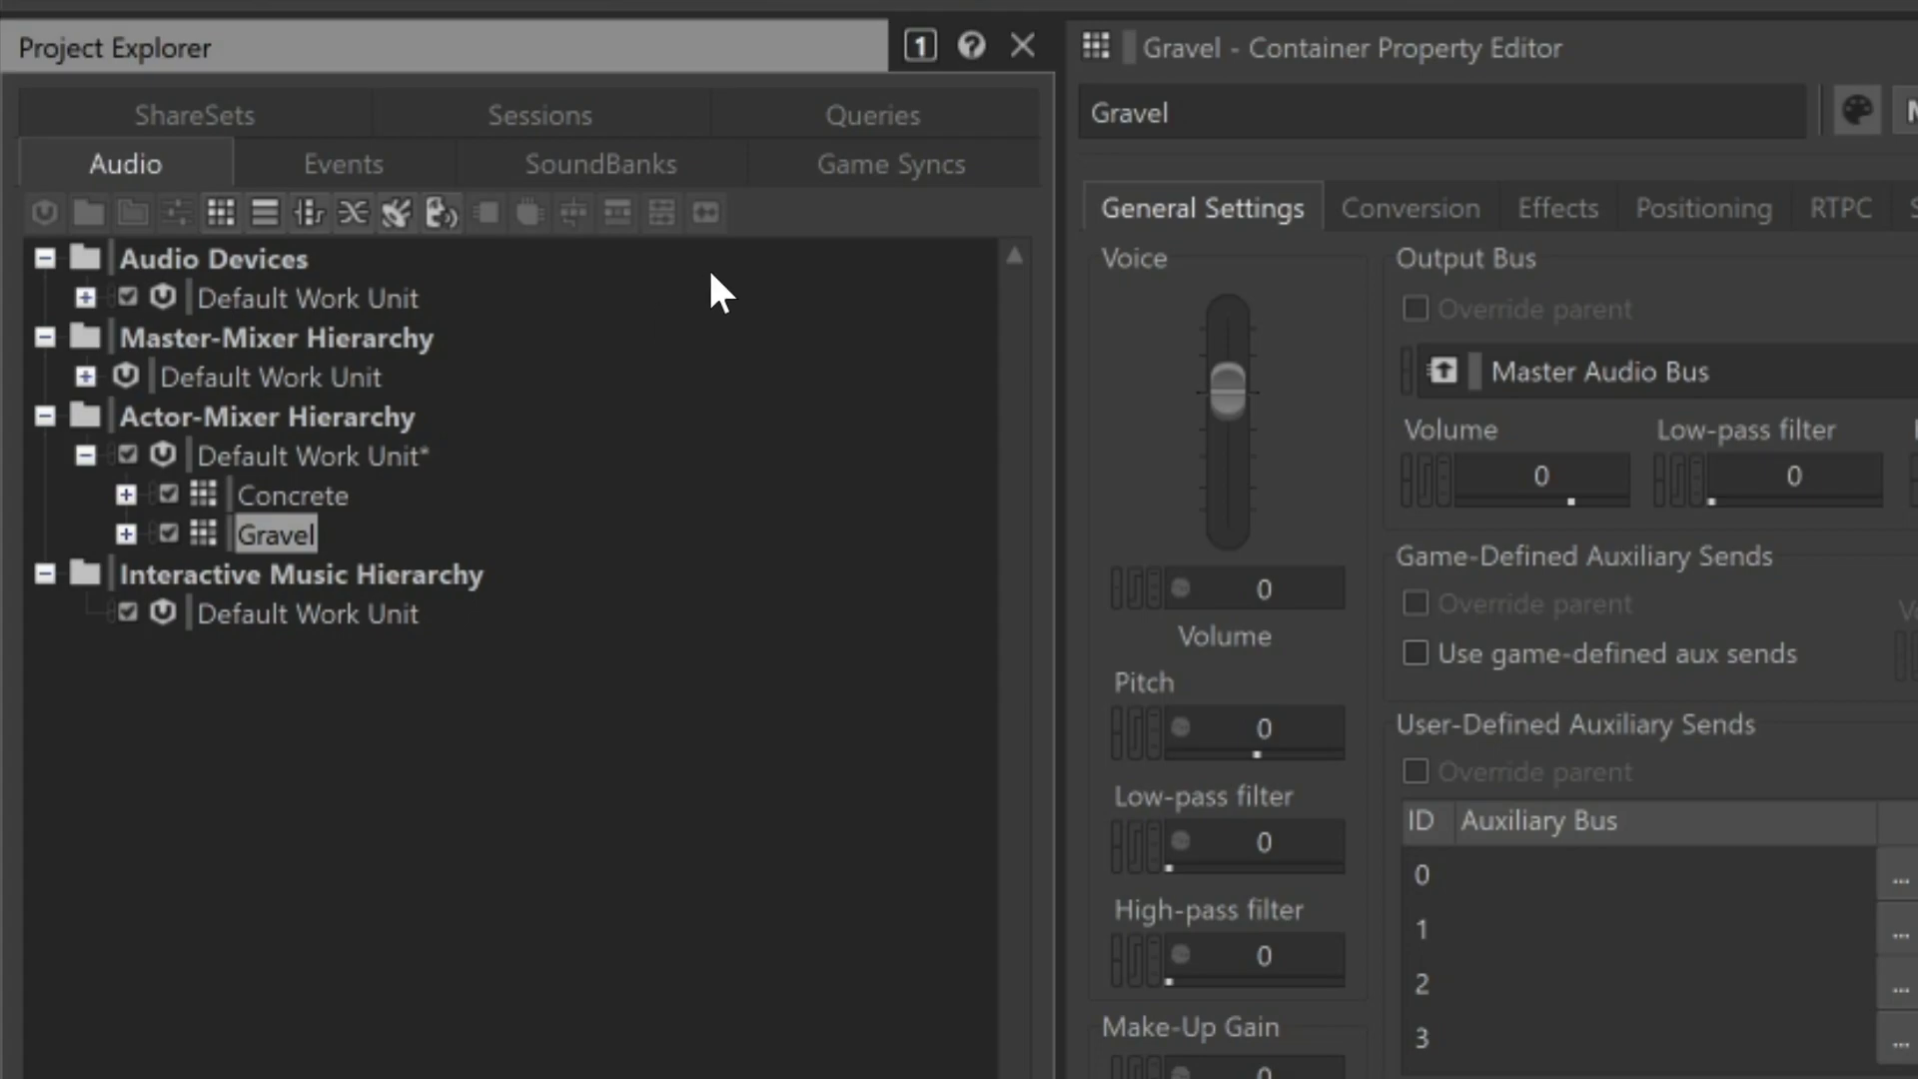
Create a switch group named 'Material' in the Switches Default Work Unit
click(855, 171)
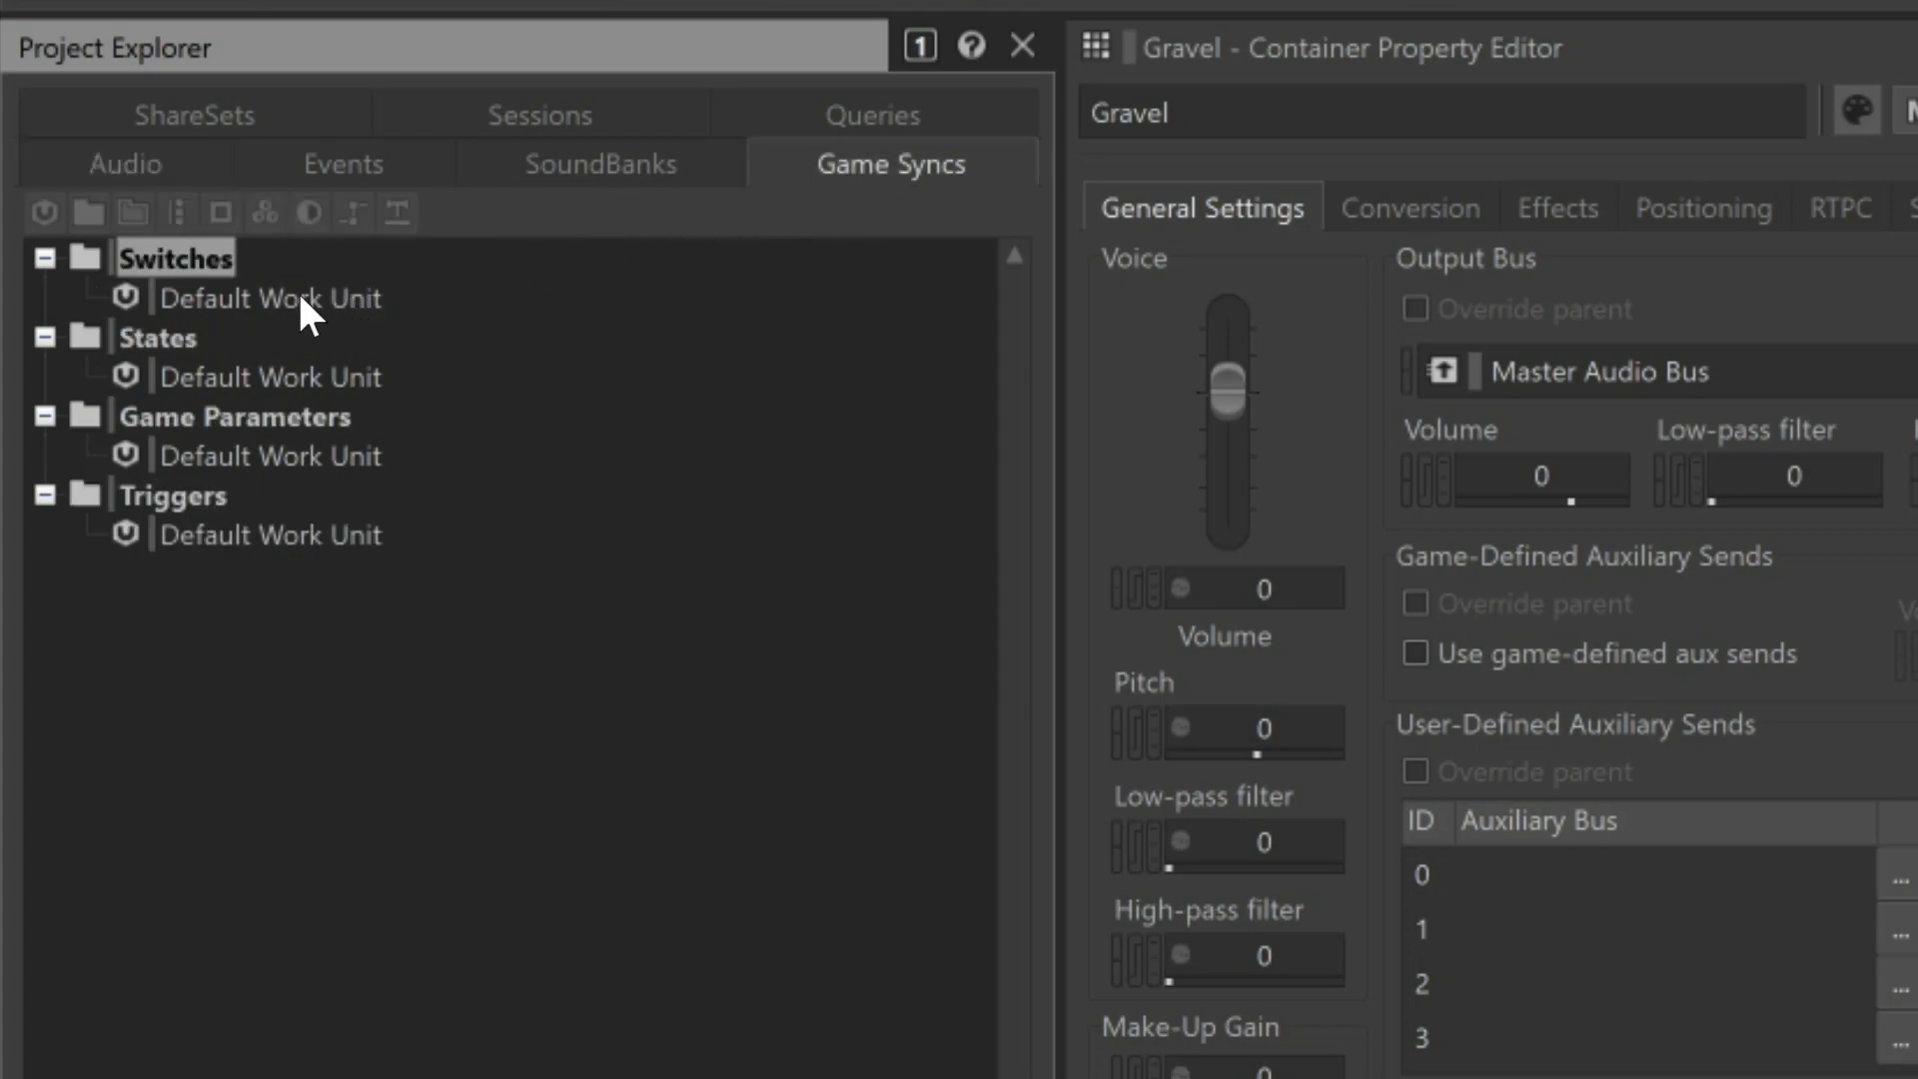
click(205, 300)
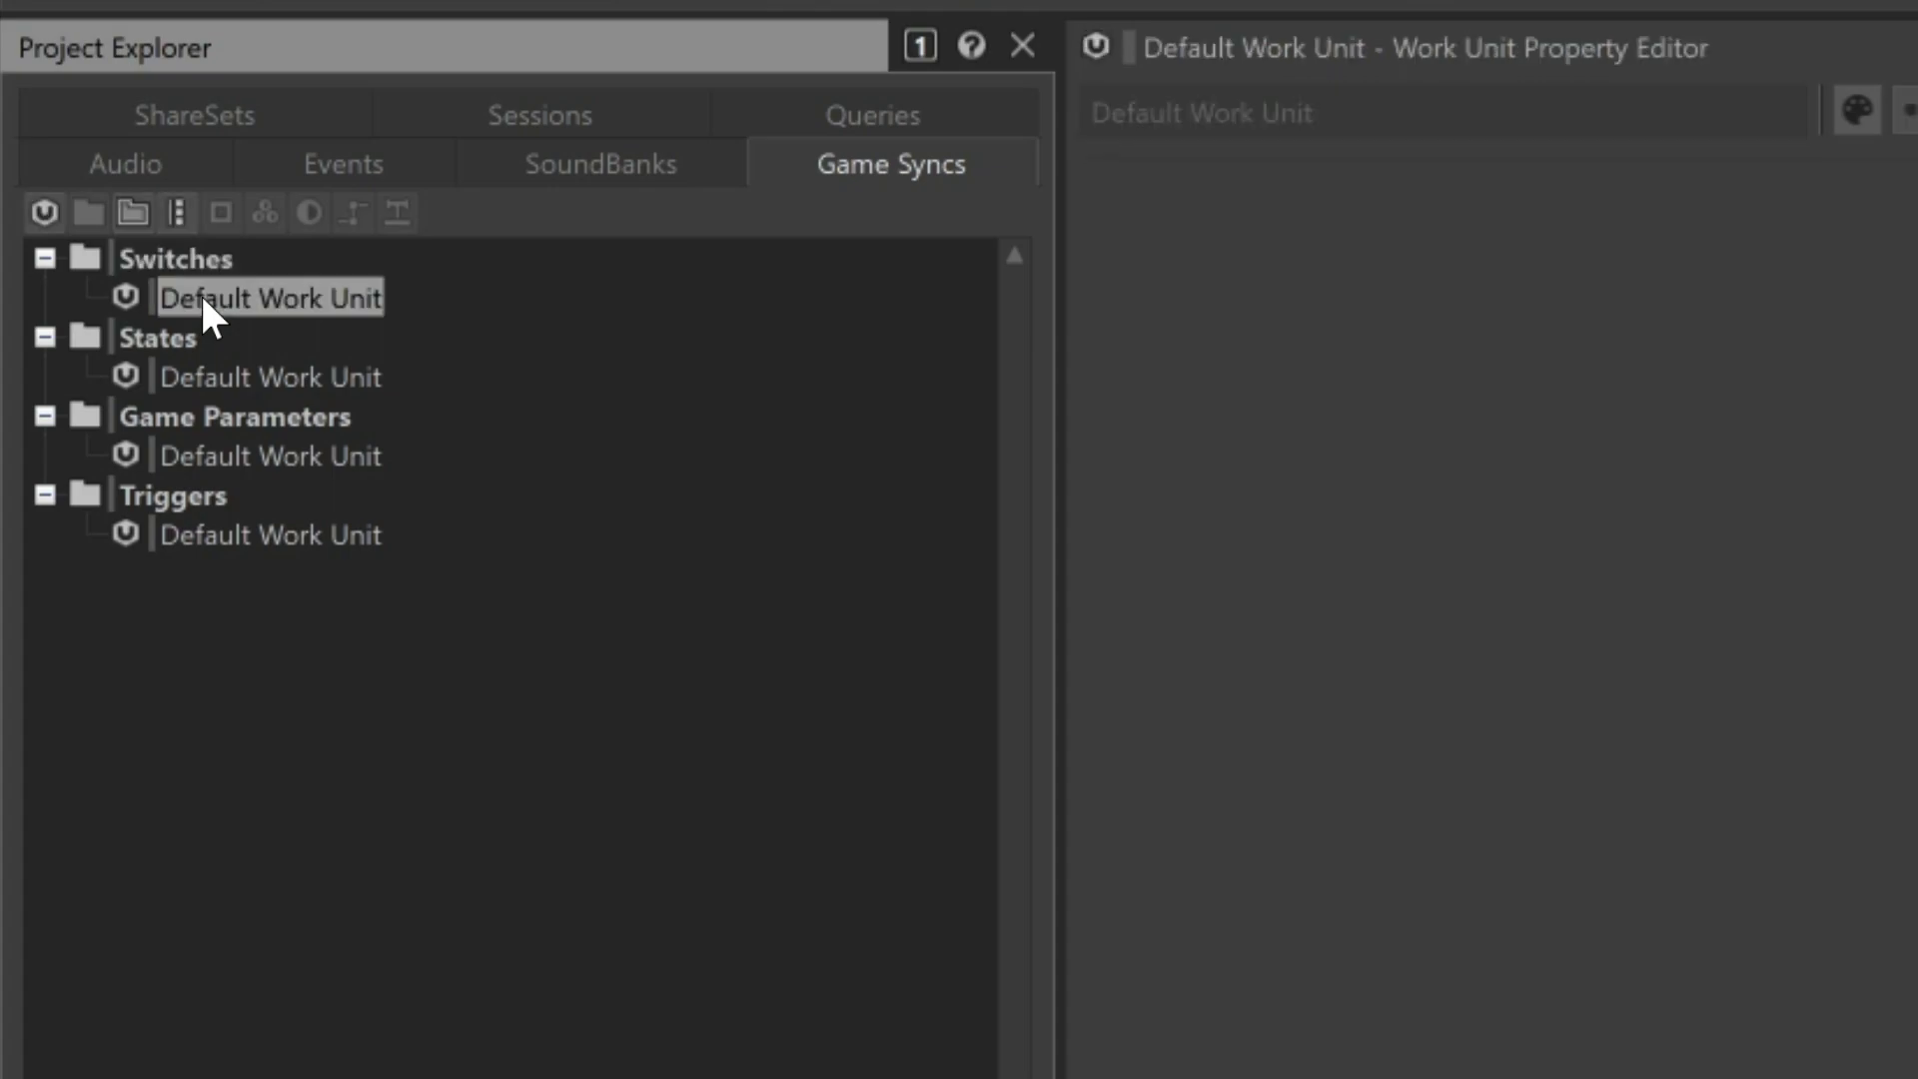
click(181, 213)
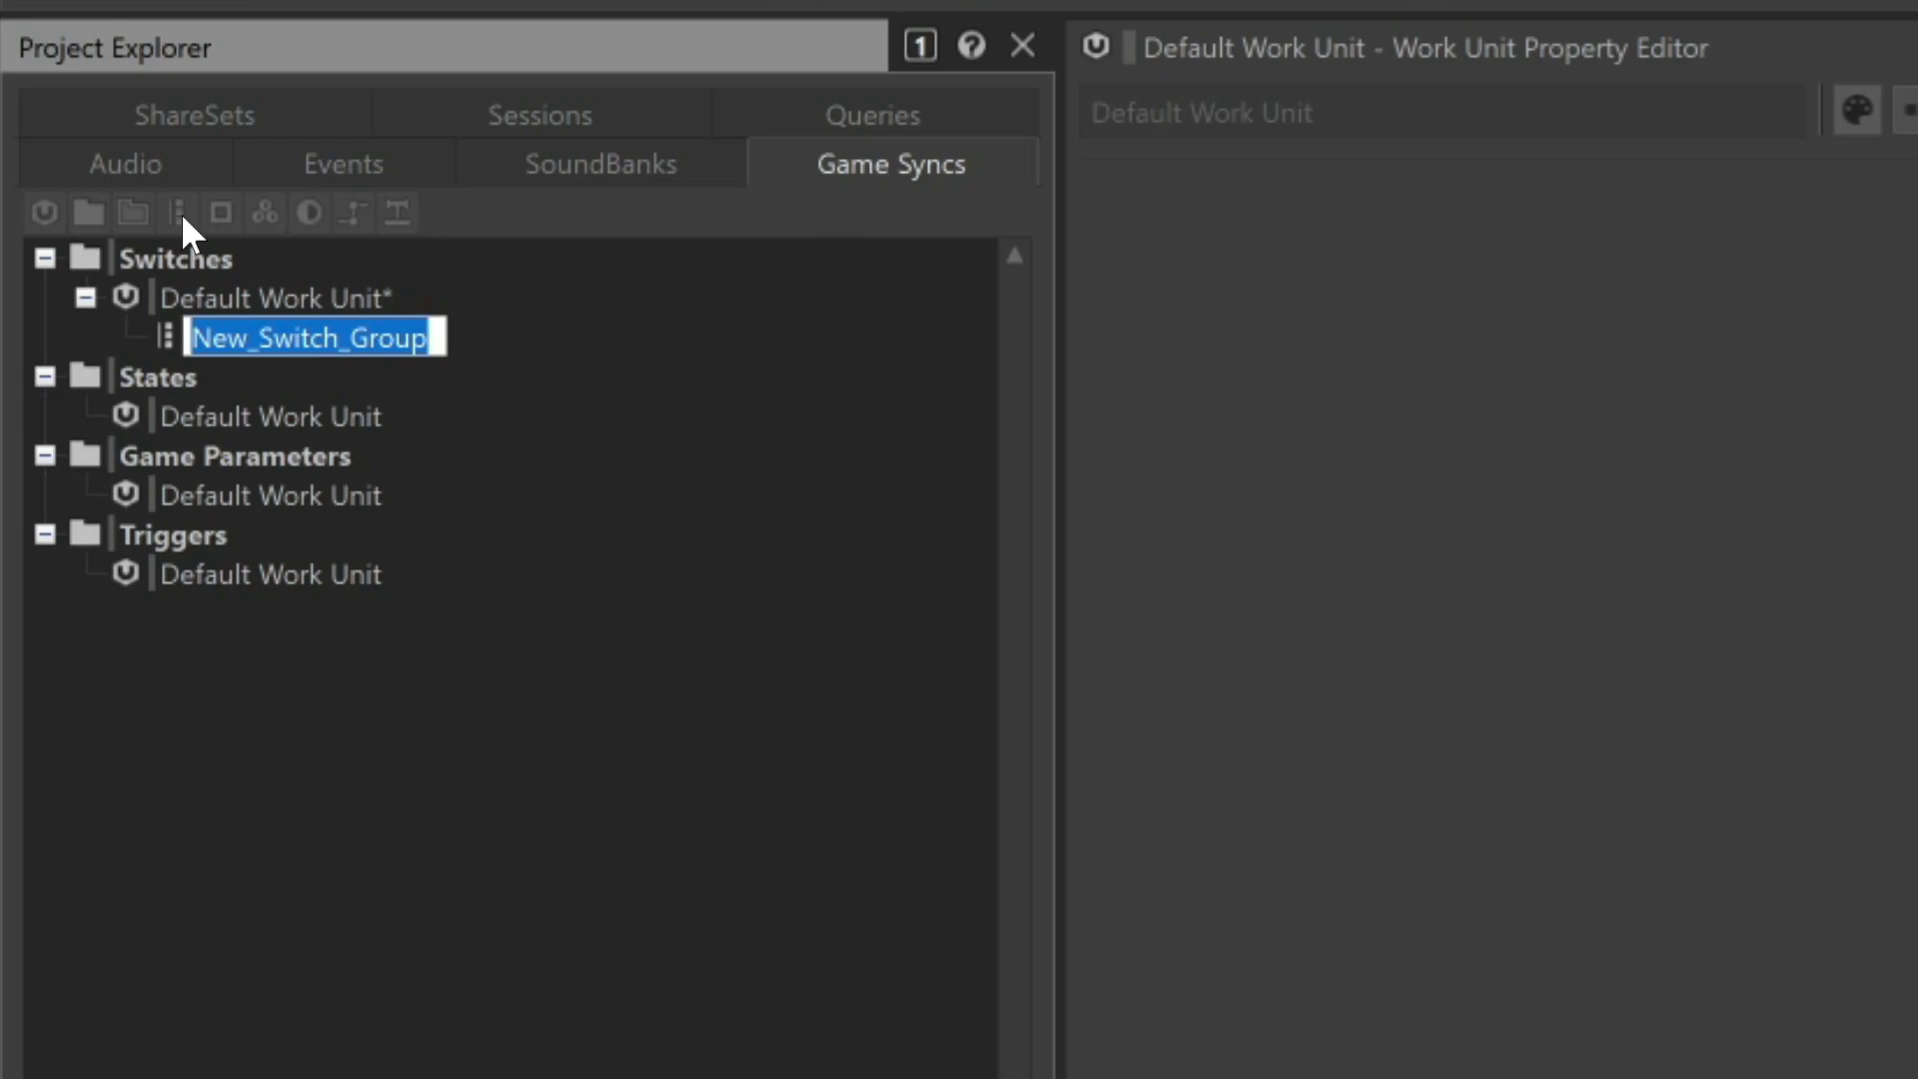
text(Materia)
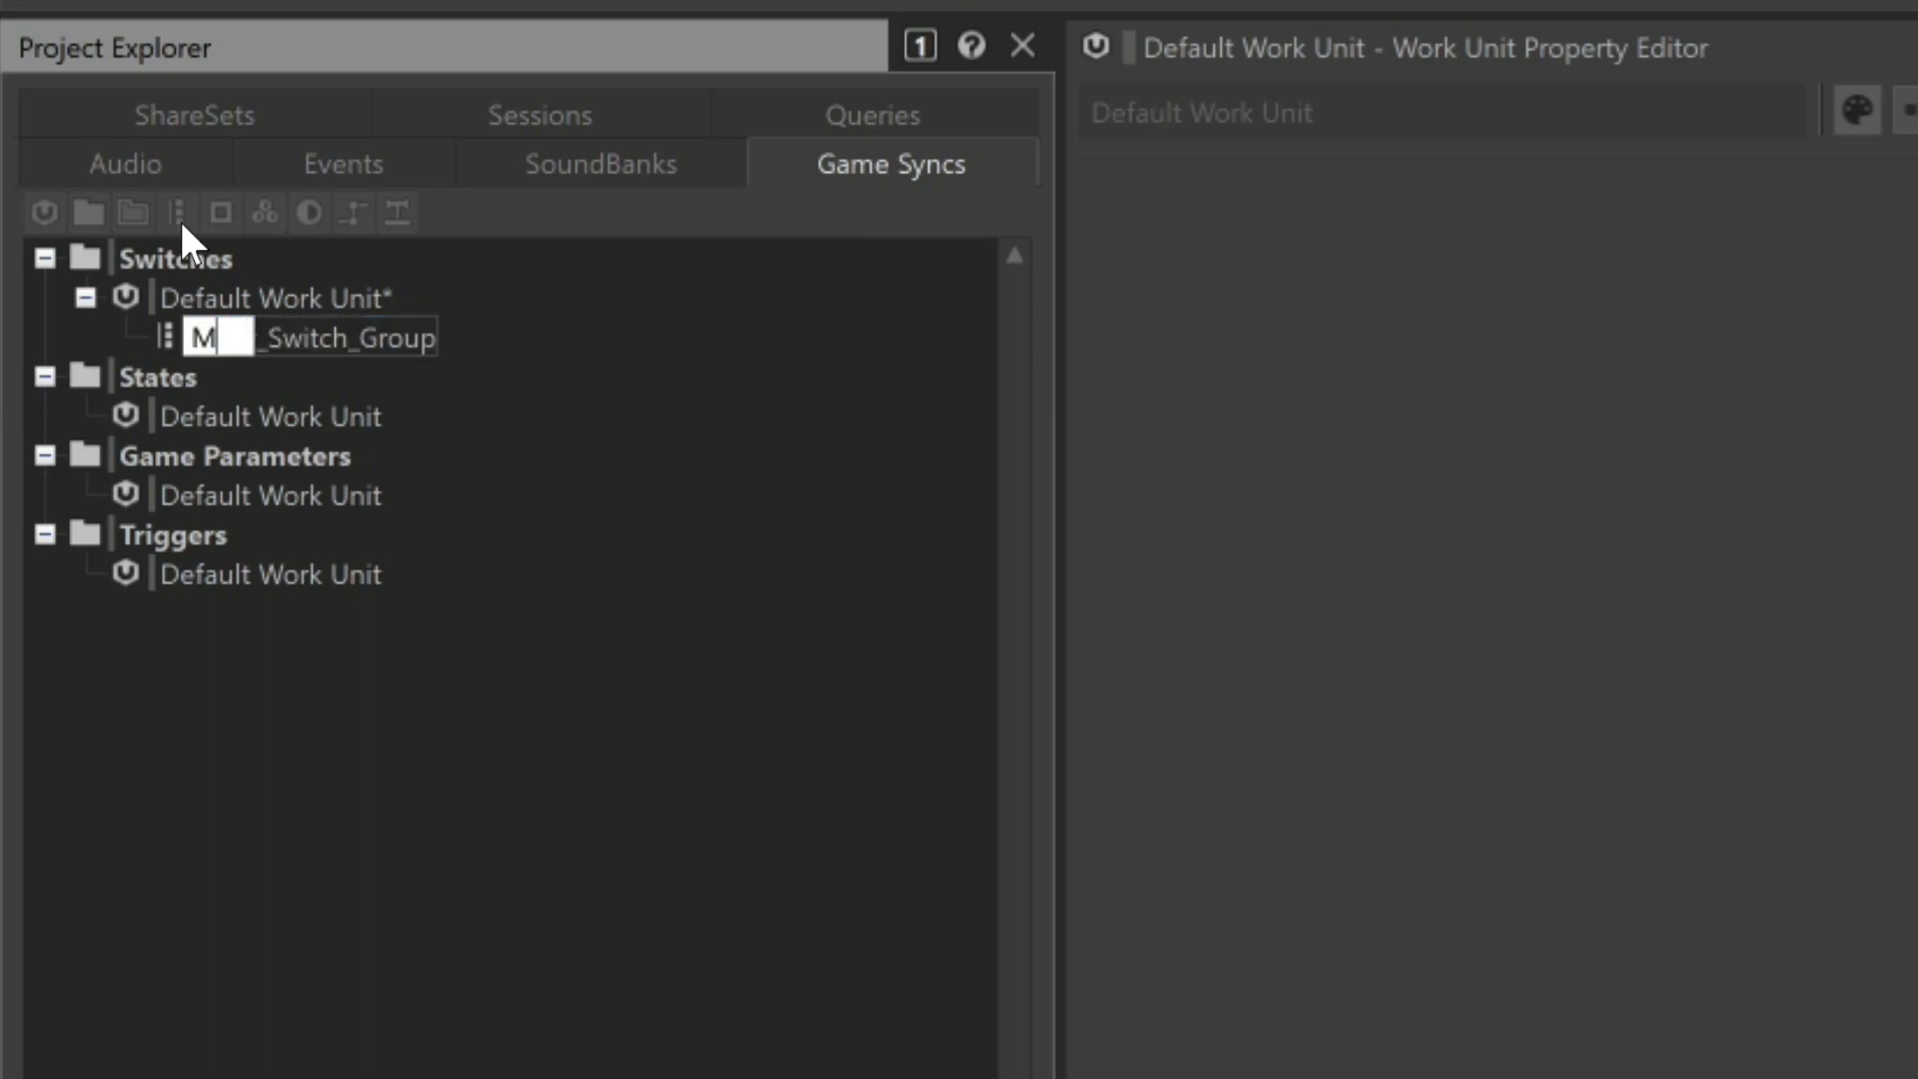
text(l)
key(Return)
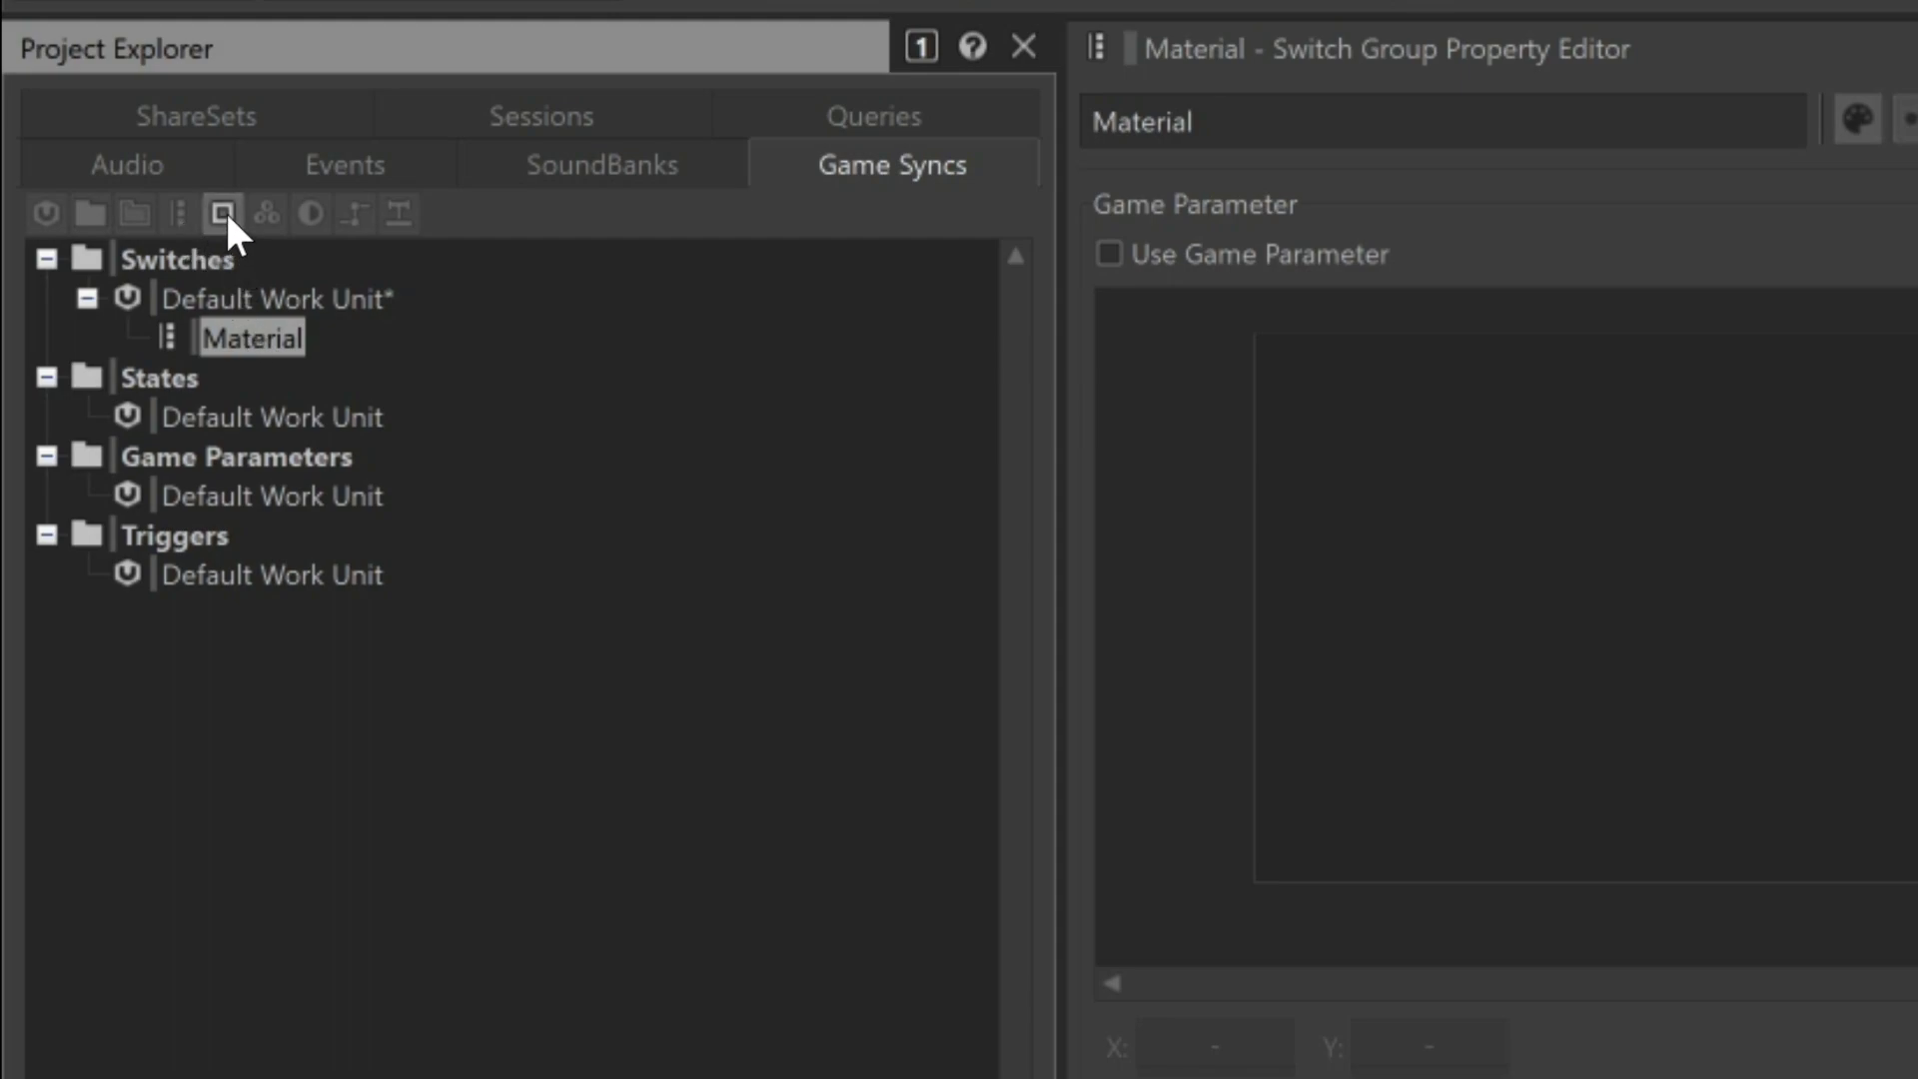
Add three switches named Concrete, Dirt and Gravel to the Material switch group
click(223, 212)
text(Concrete)
key(Return)
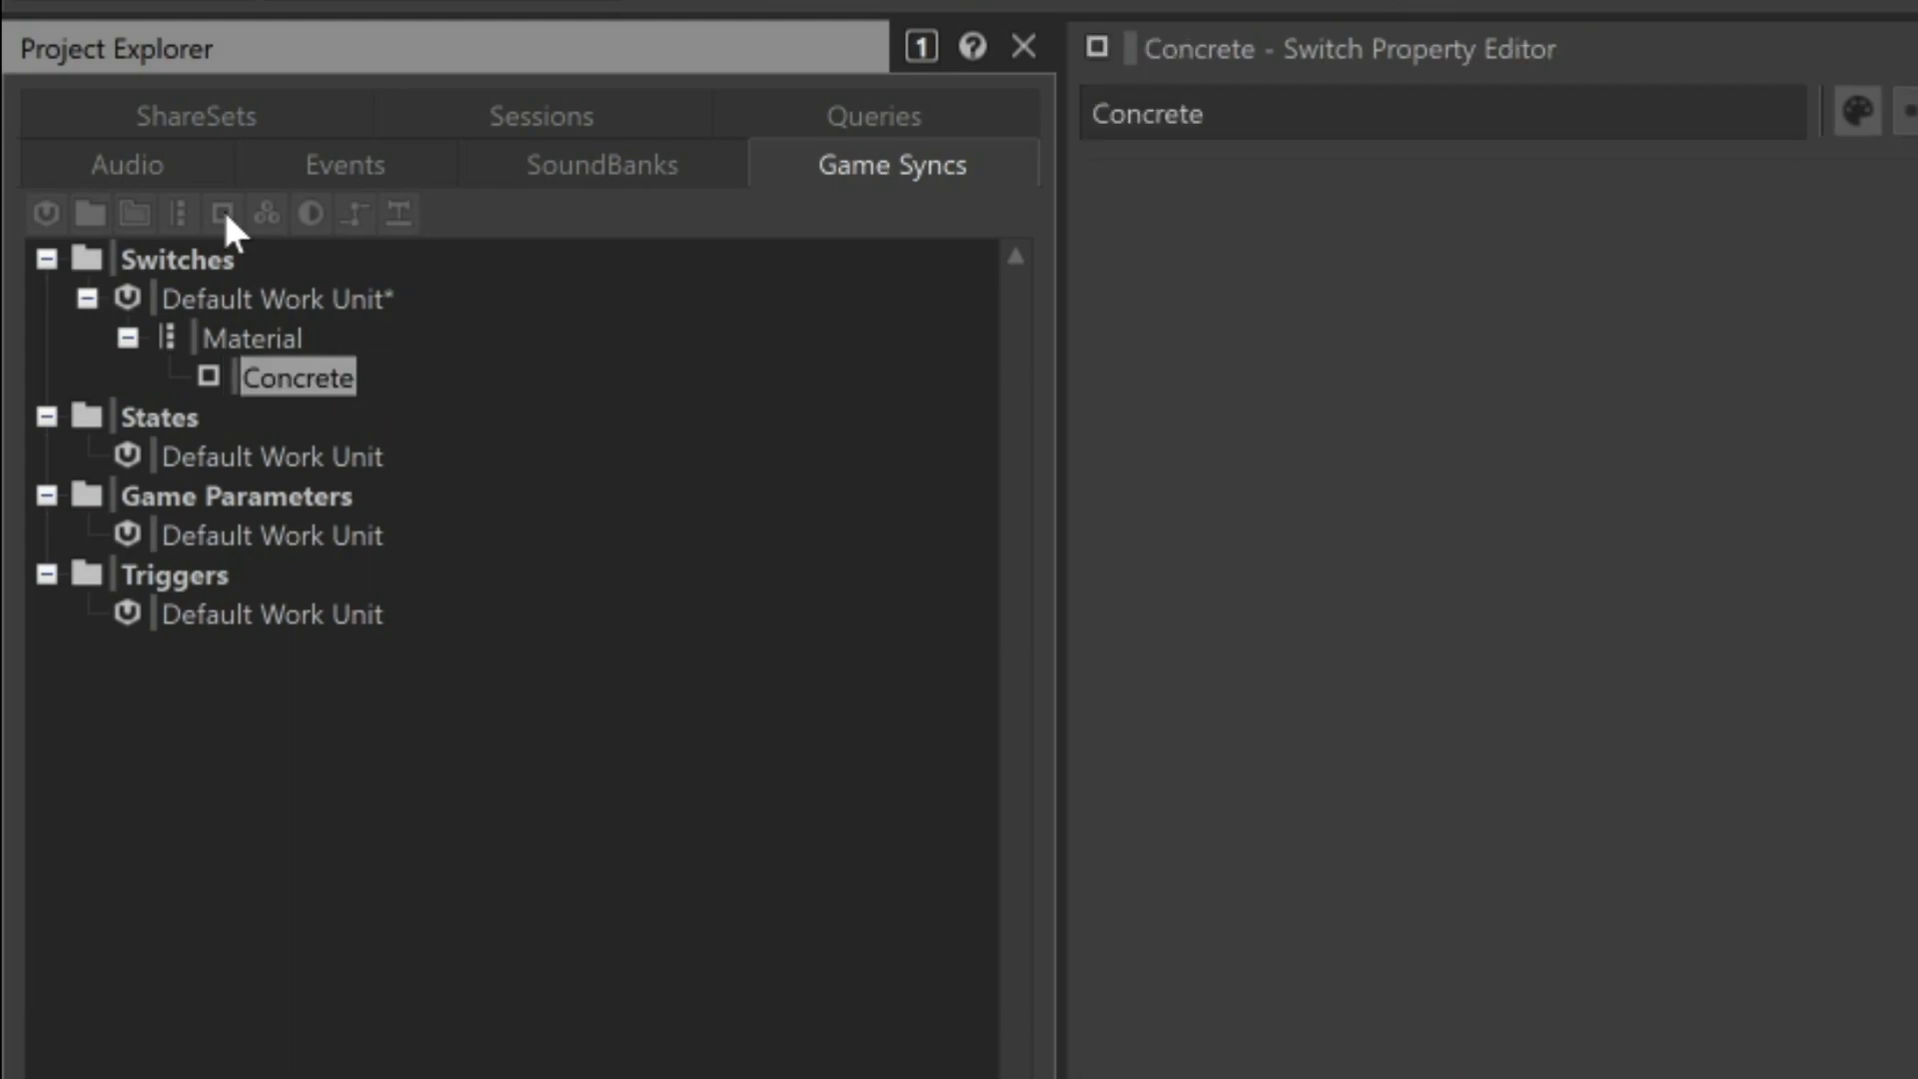
click(240, 336)
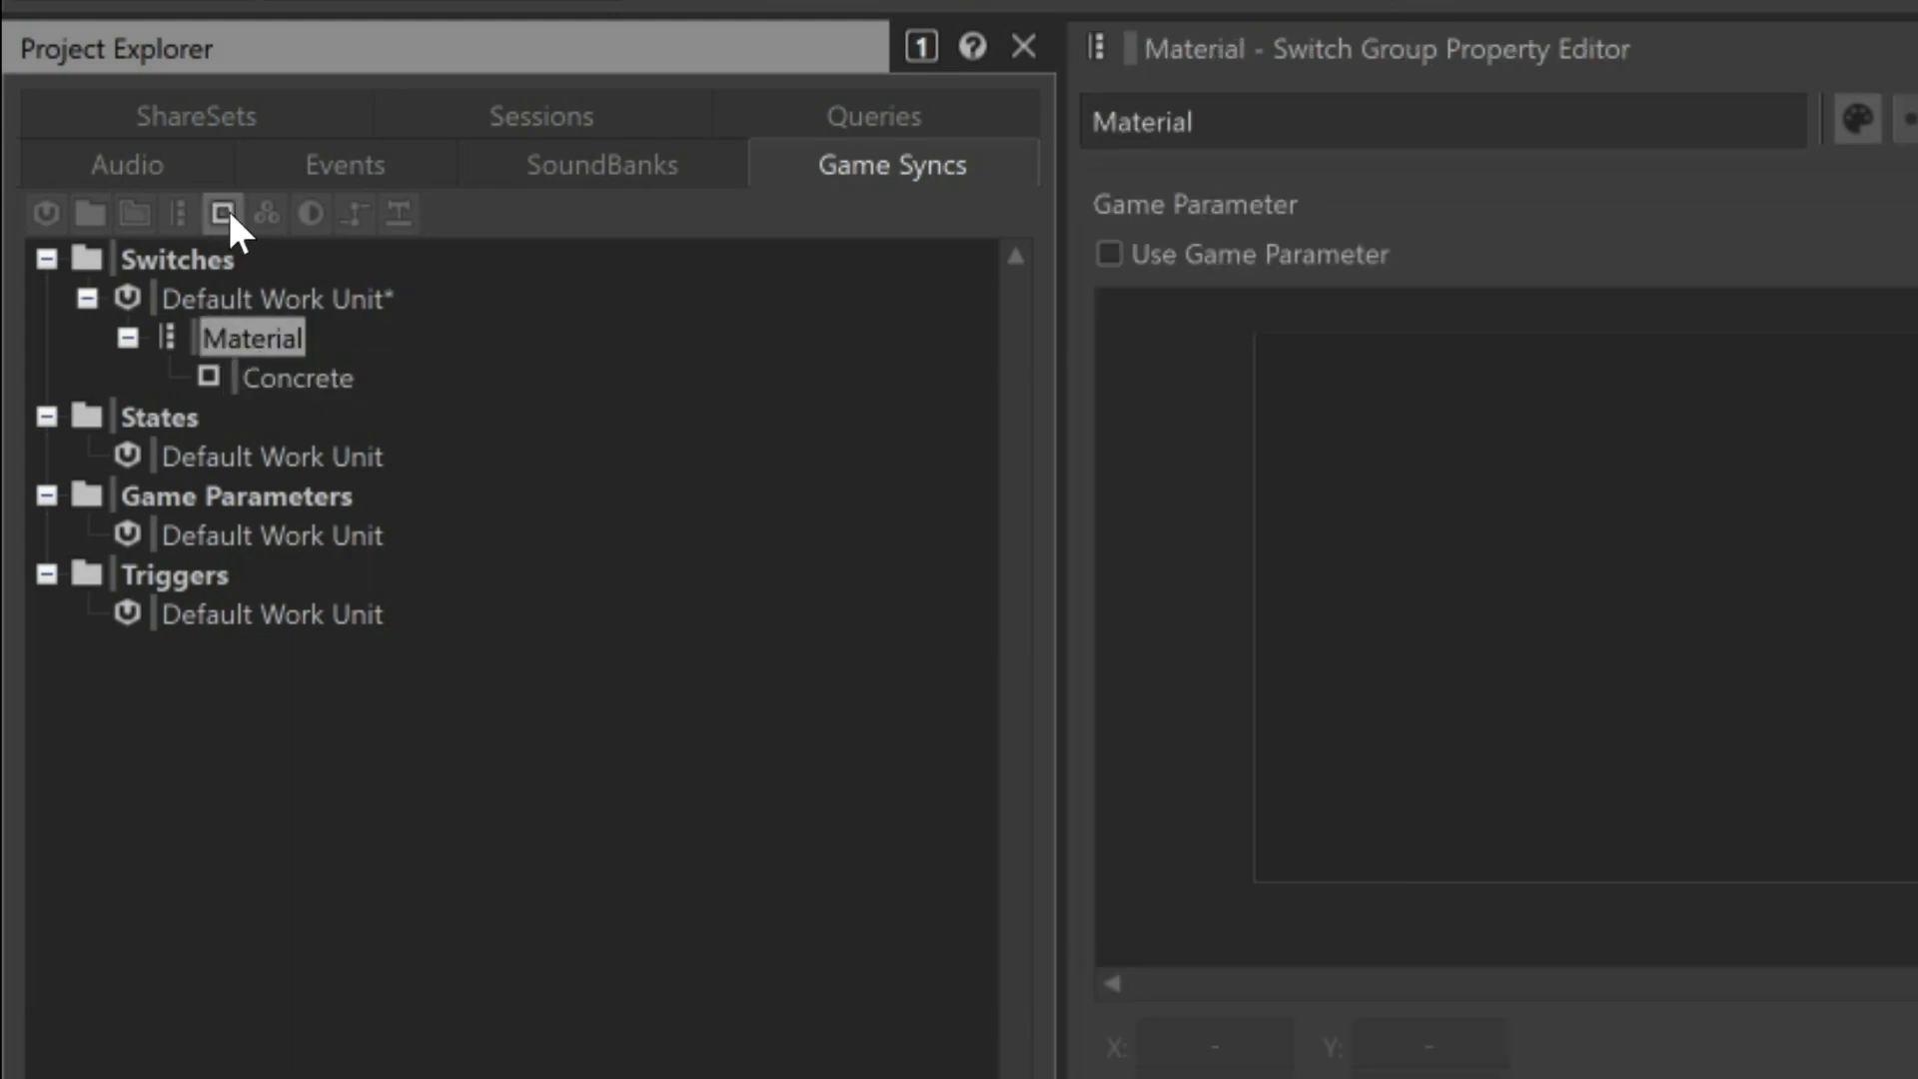
click(223, 209)
text(Dirt)
key(Return)
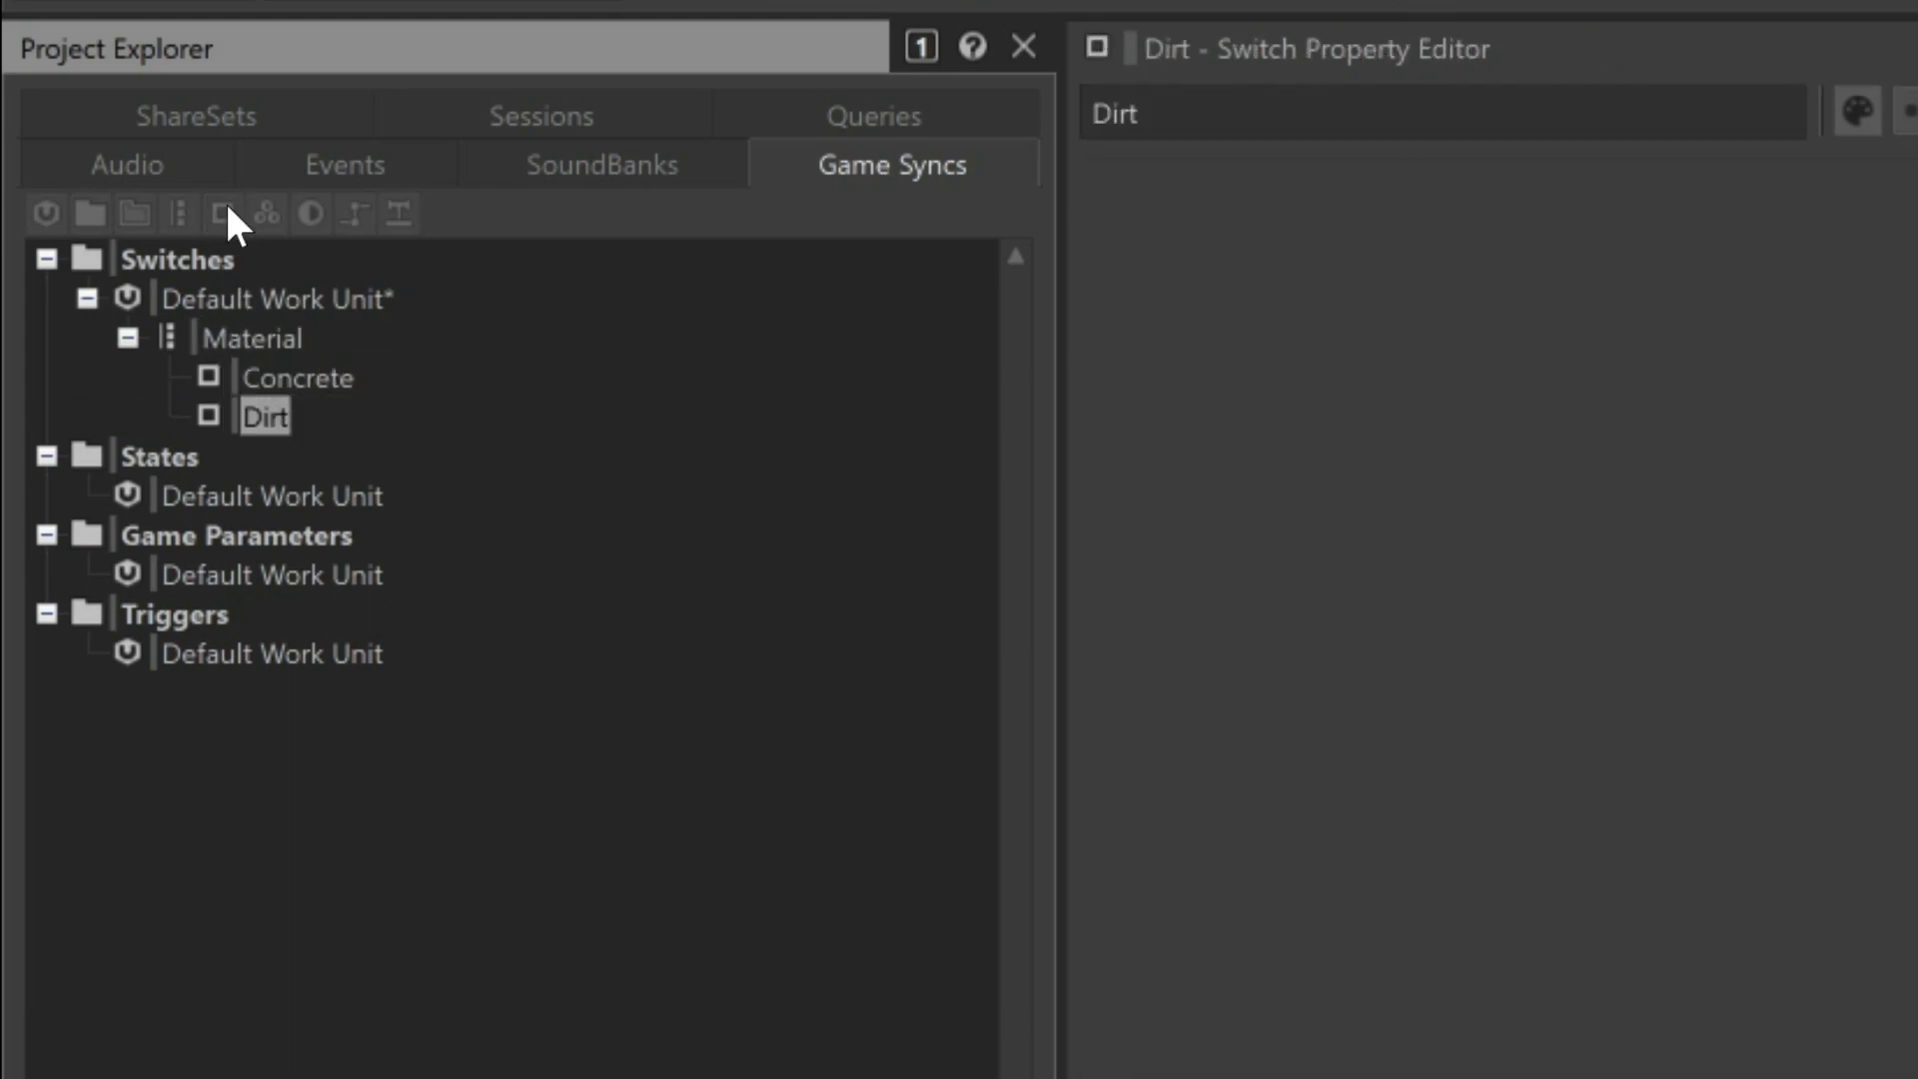
click(254, 336)
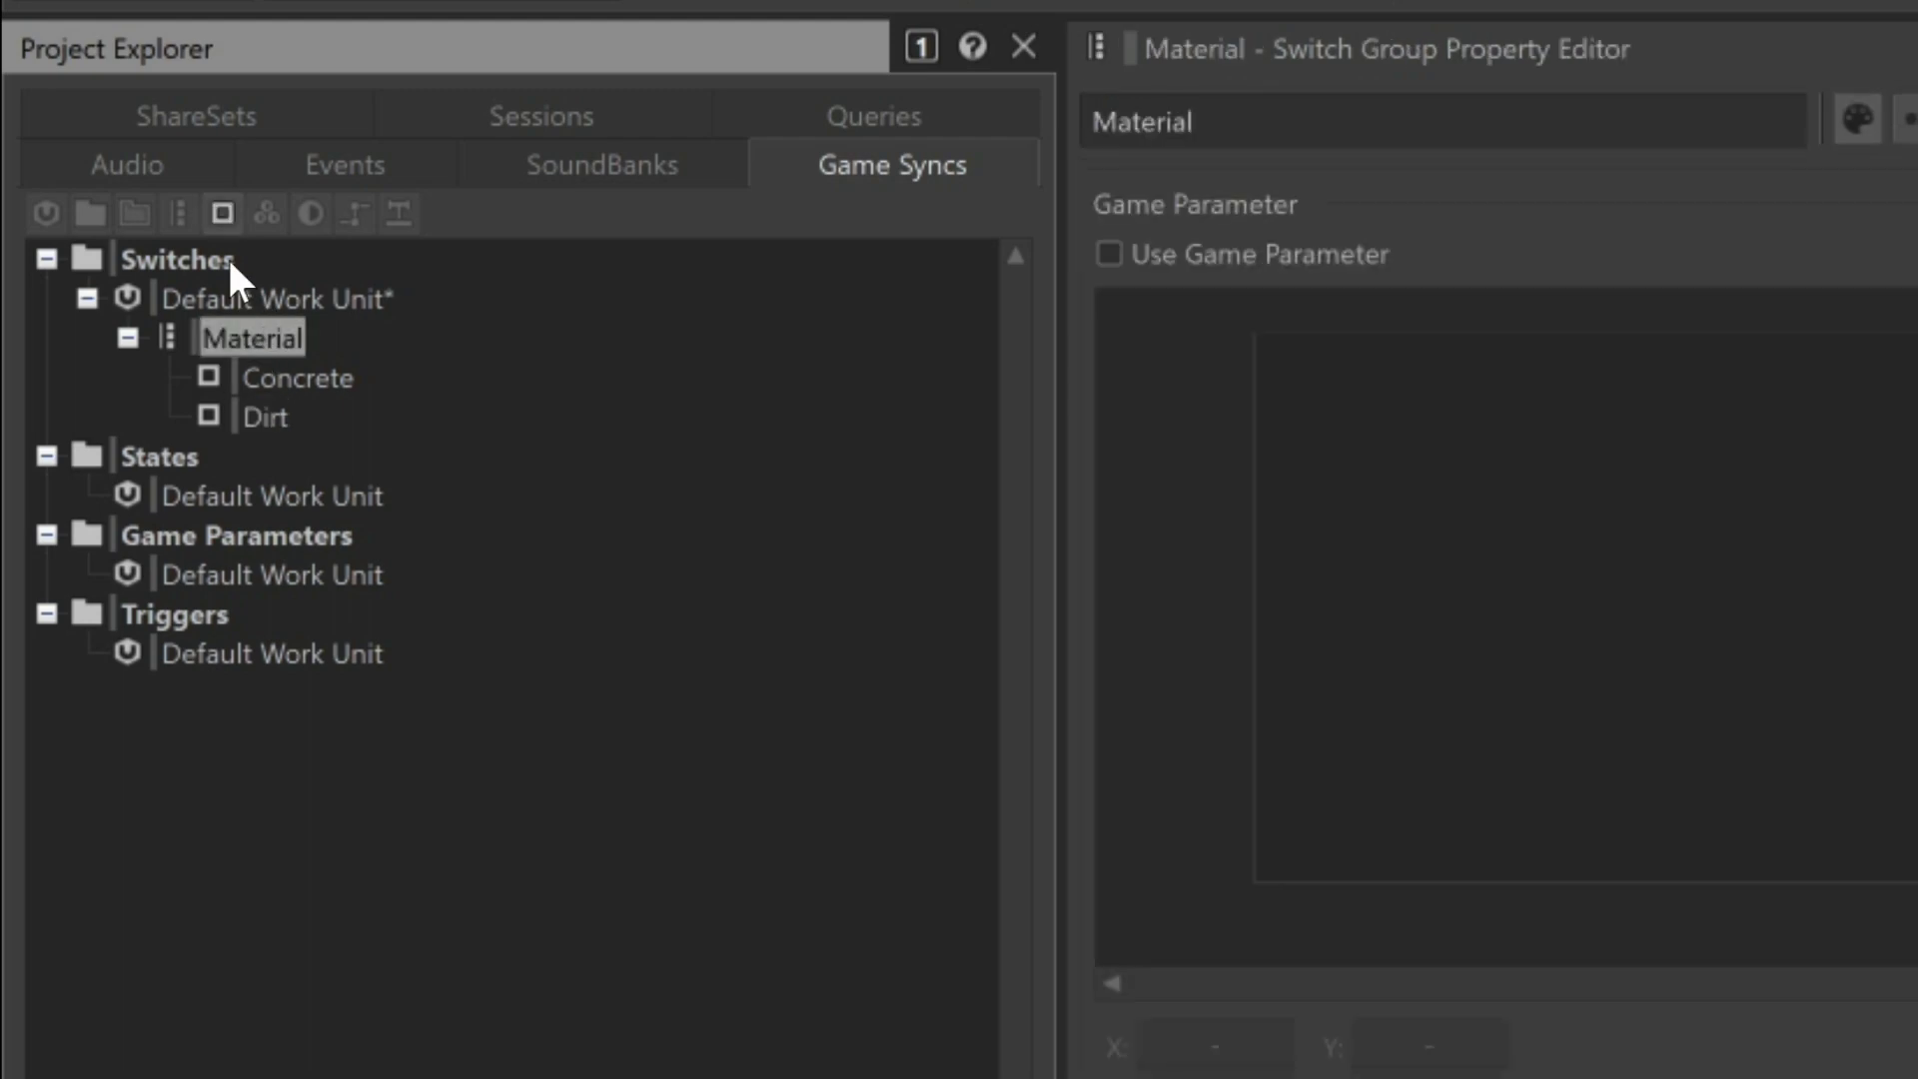
click(222, 213)
text(Gravel)
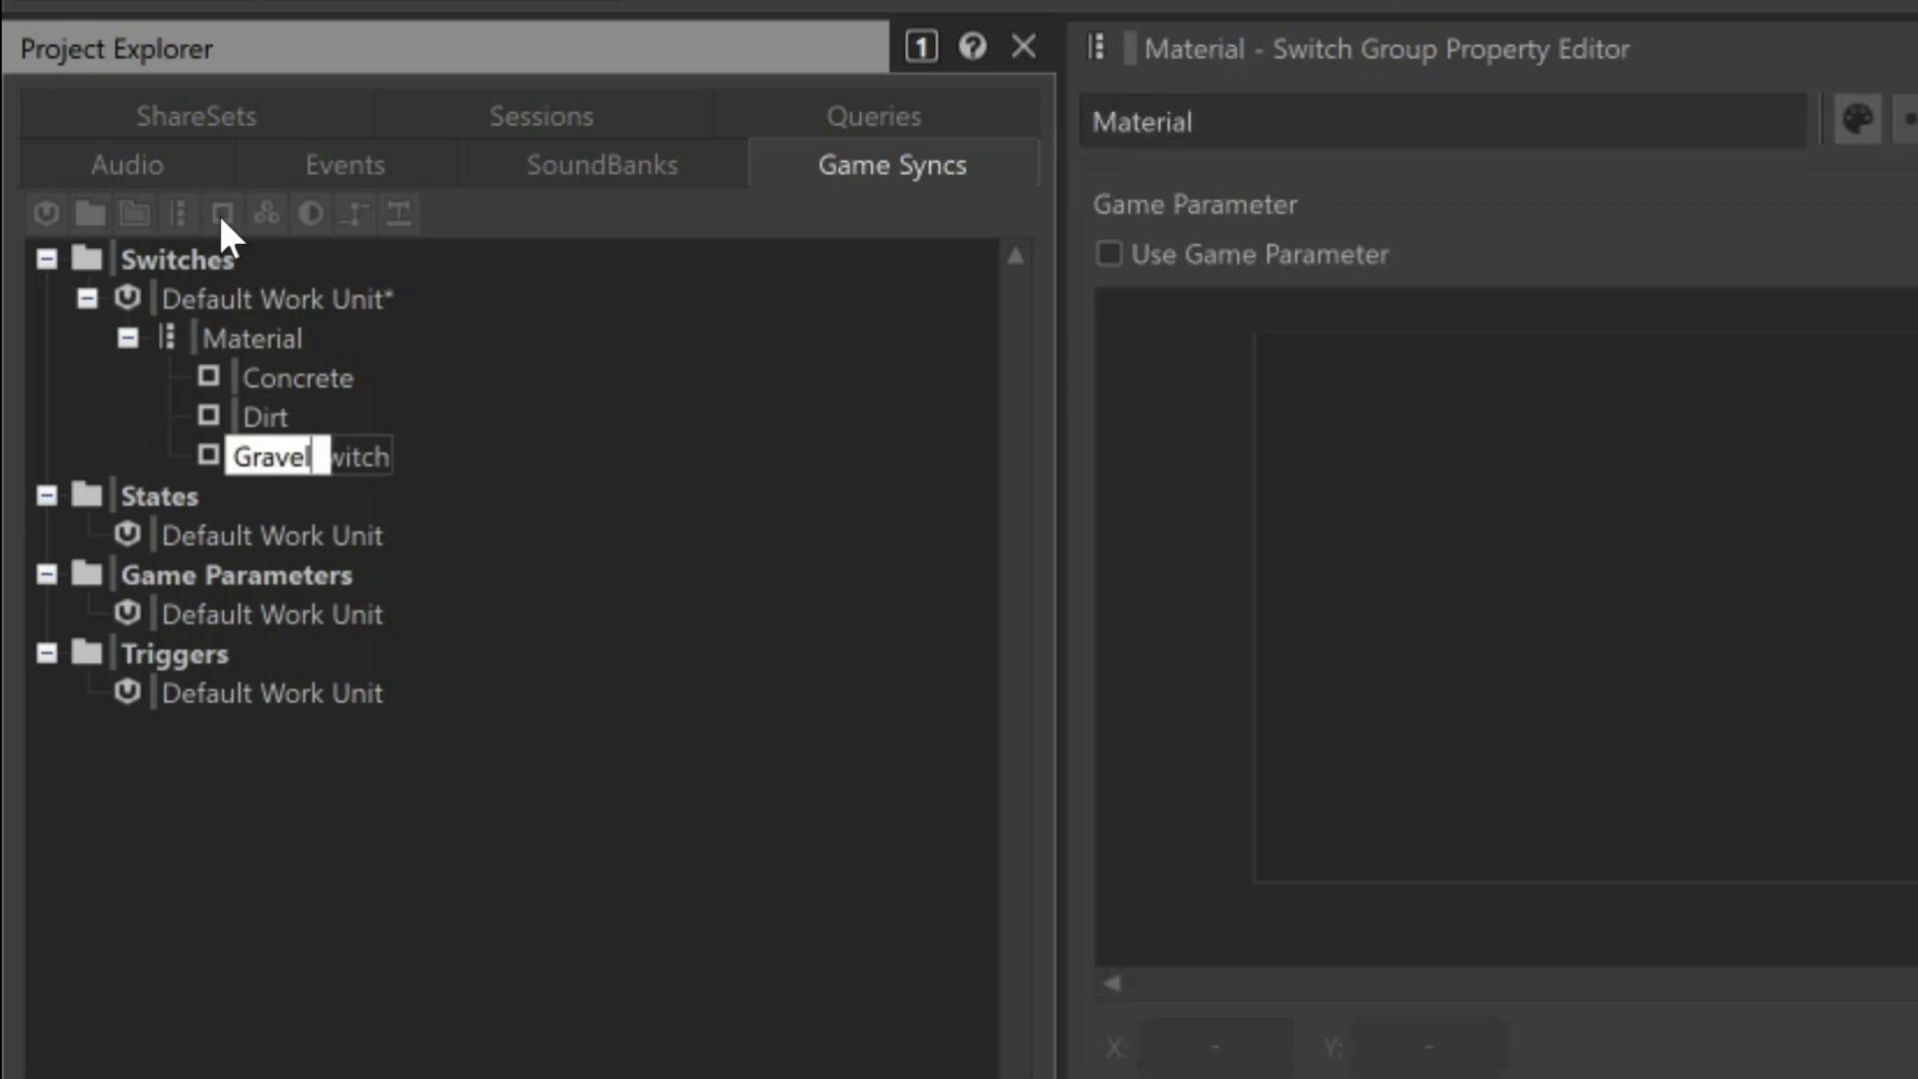
key(Return)
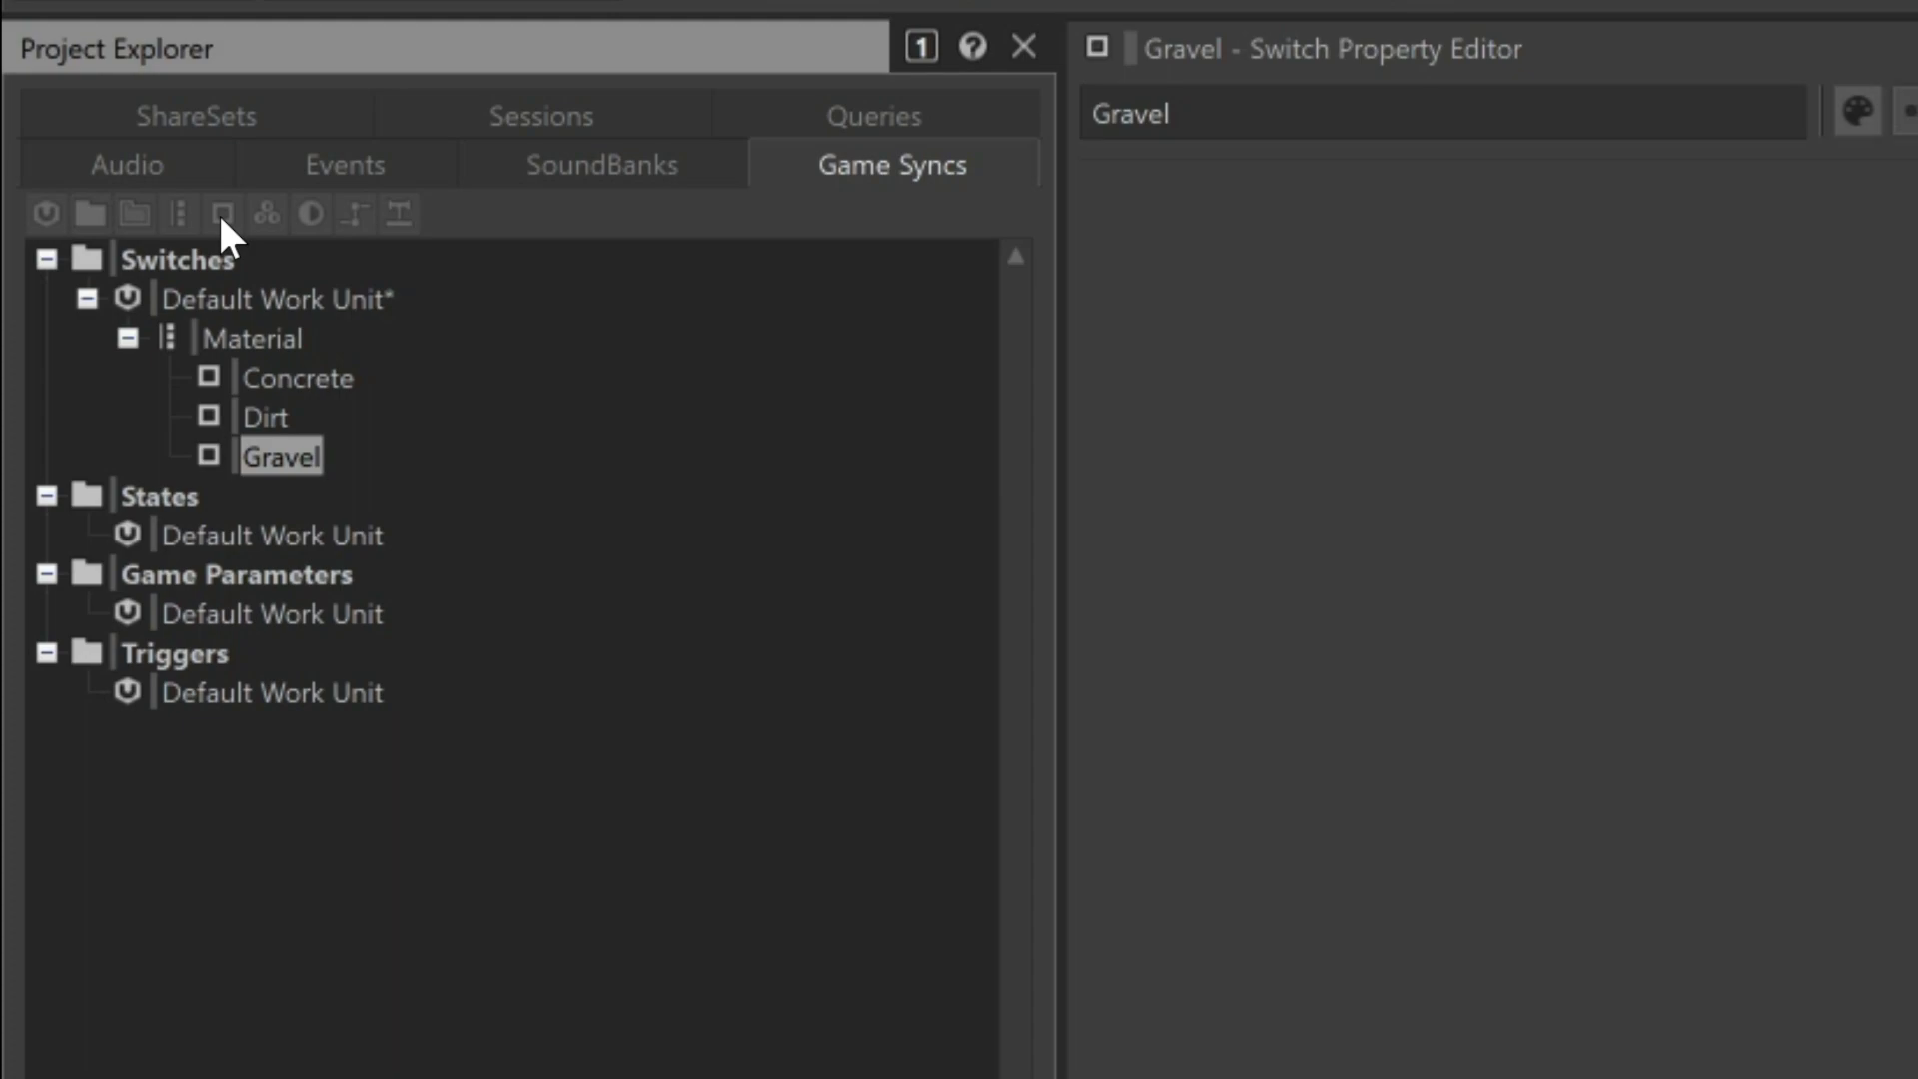
Wrap the Concrete and Gravel containers in a new switch container named 'Footsteps'
click(172, 168)
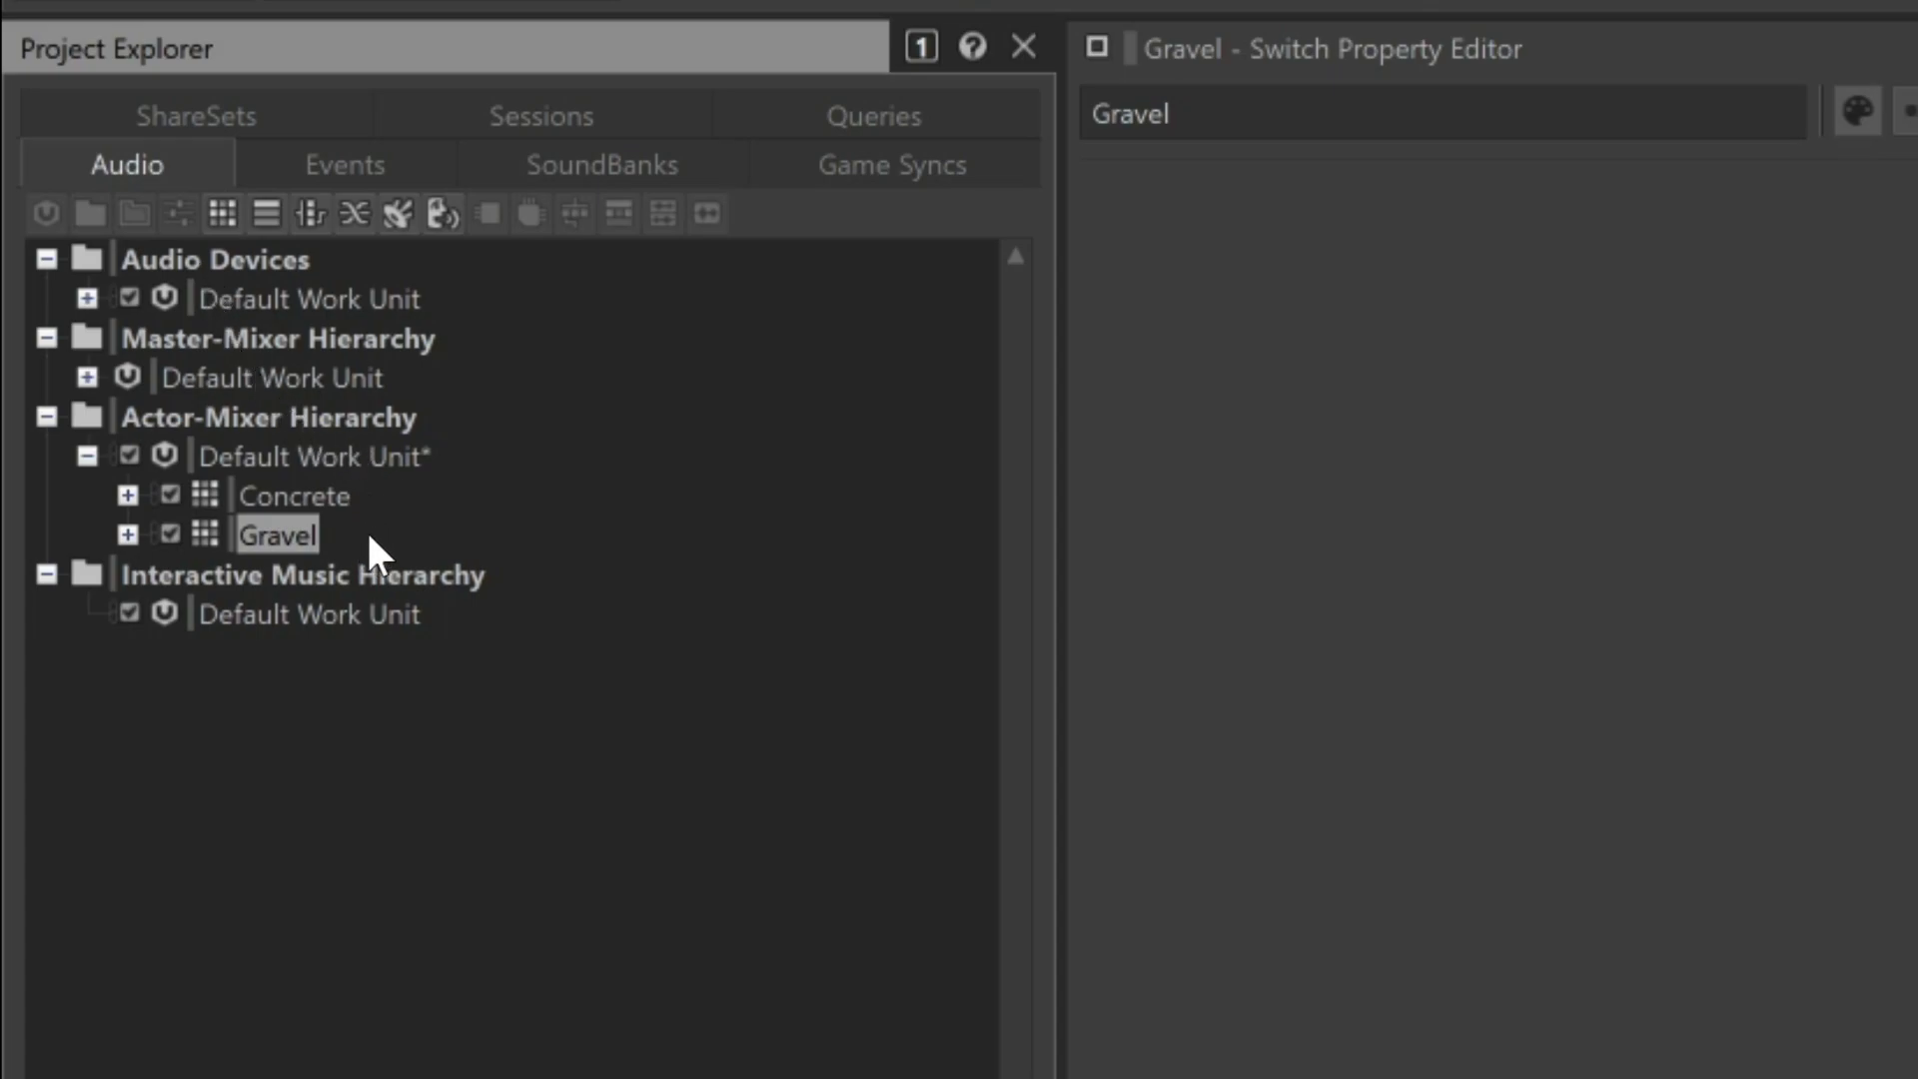
ctrl+click(302, 499)
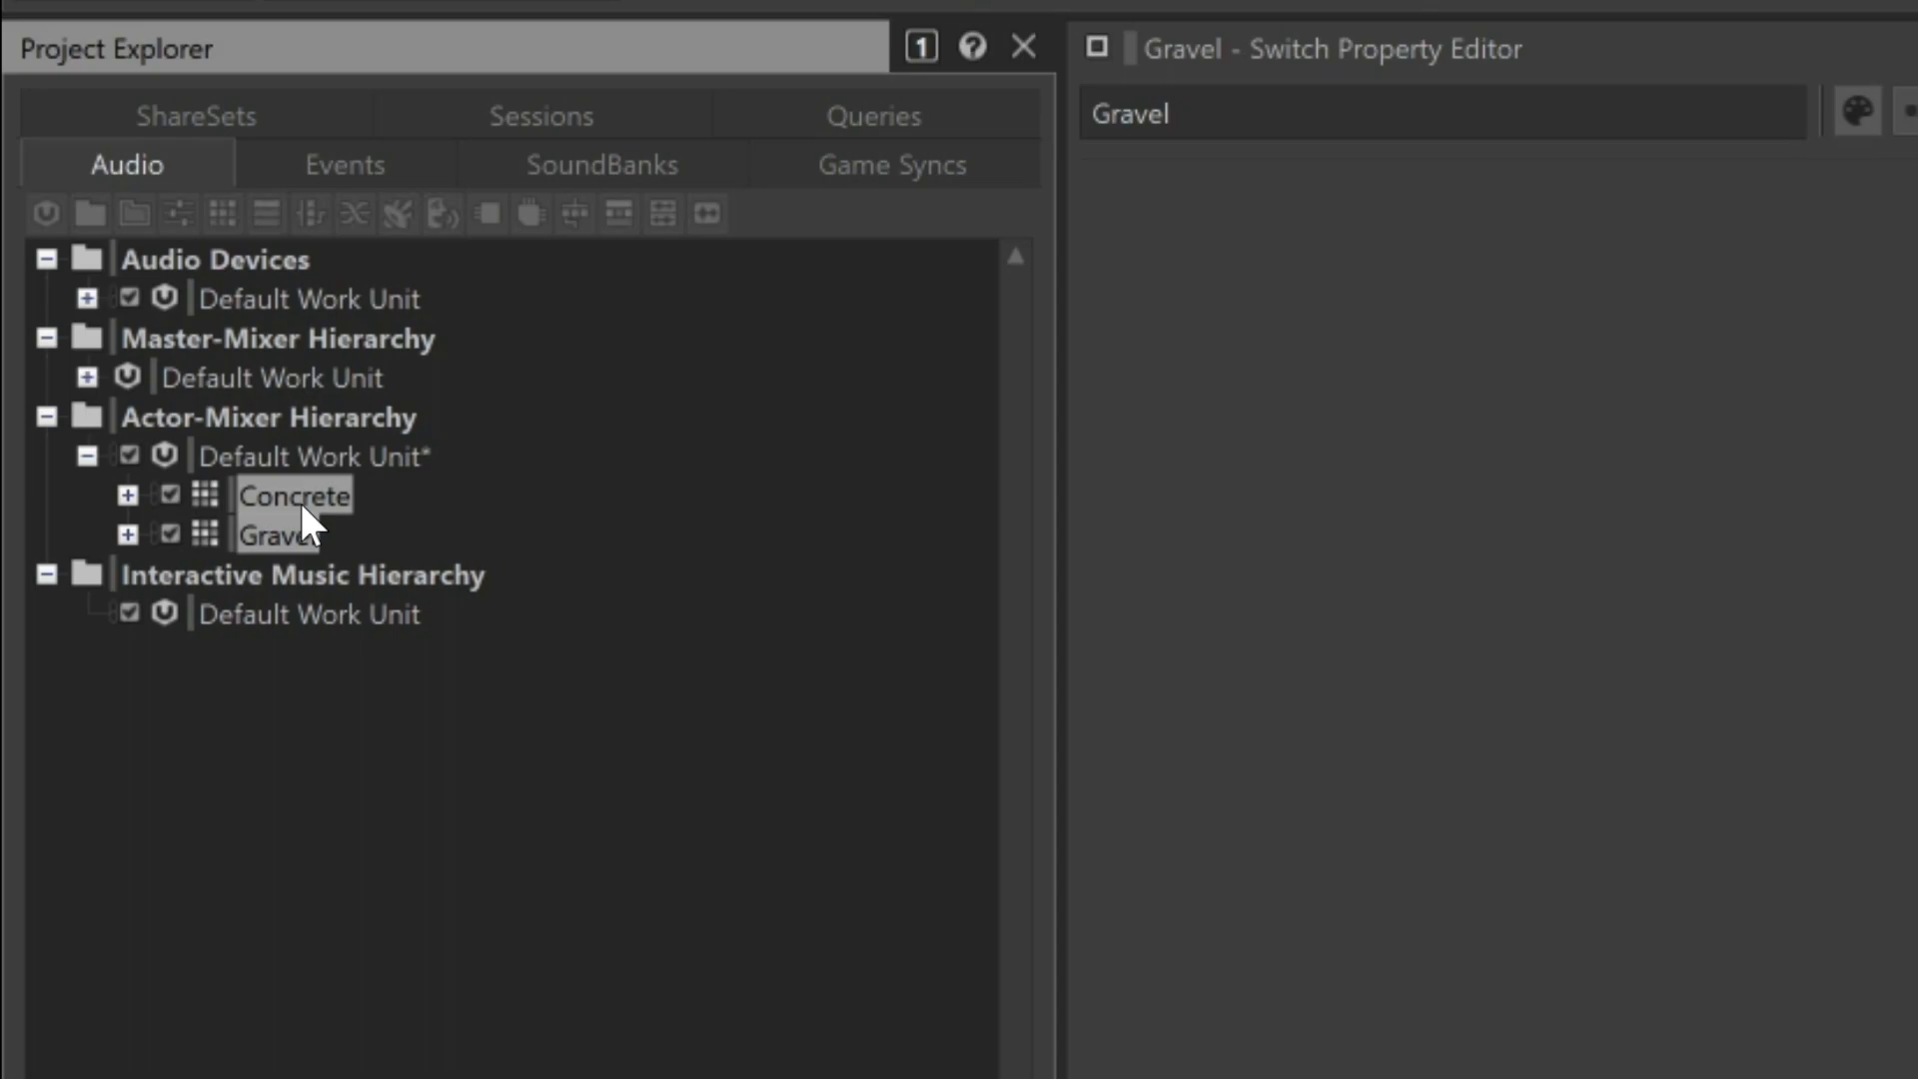
right_click(302, 504)
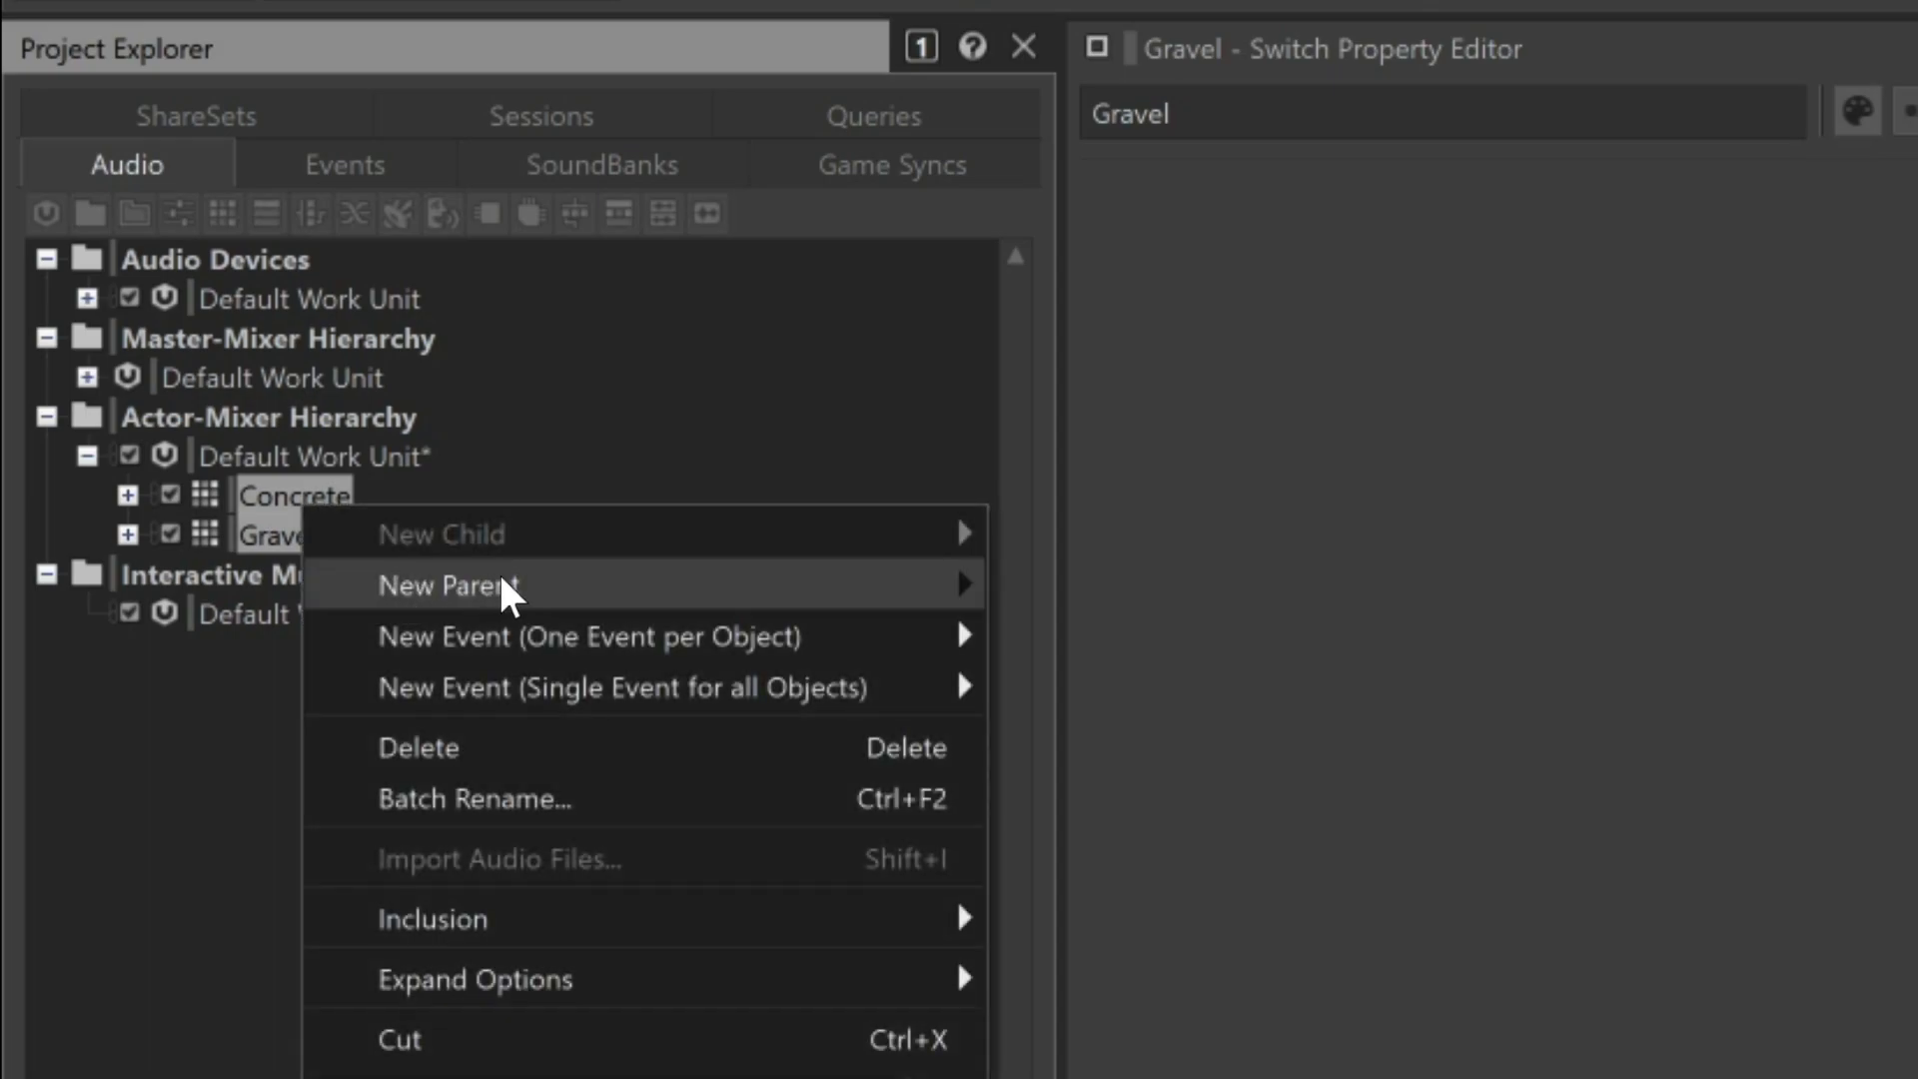
mouse_move(719, 597)
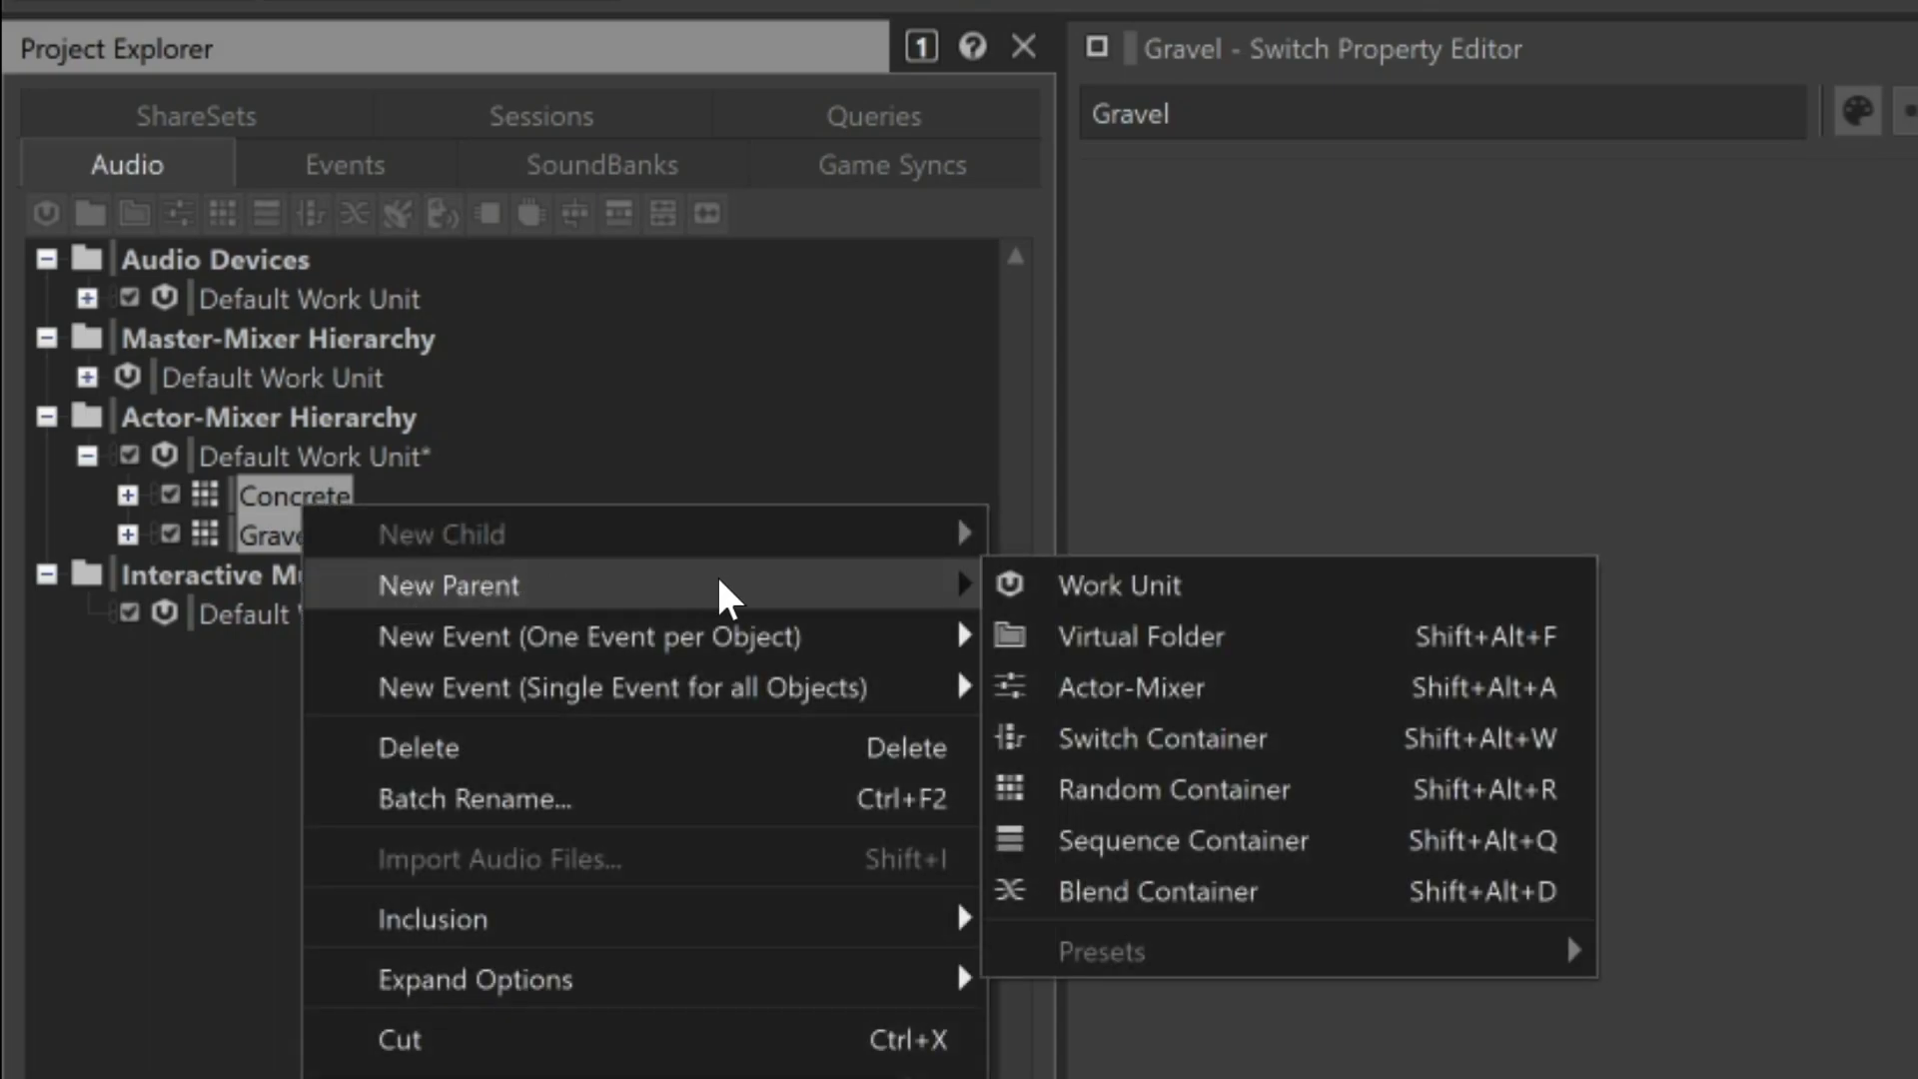
click(1214, 741)
text(F)
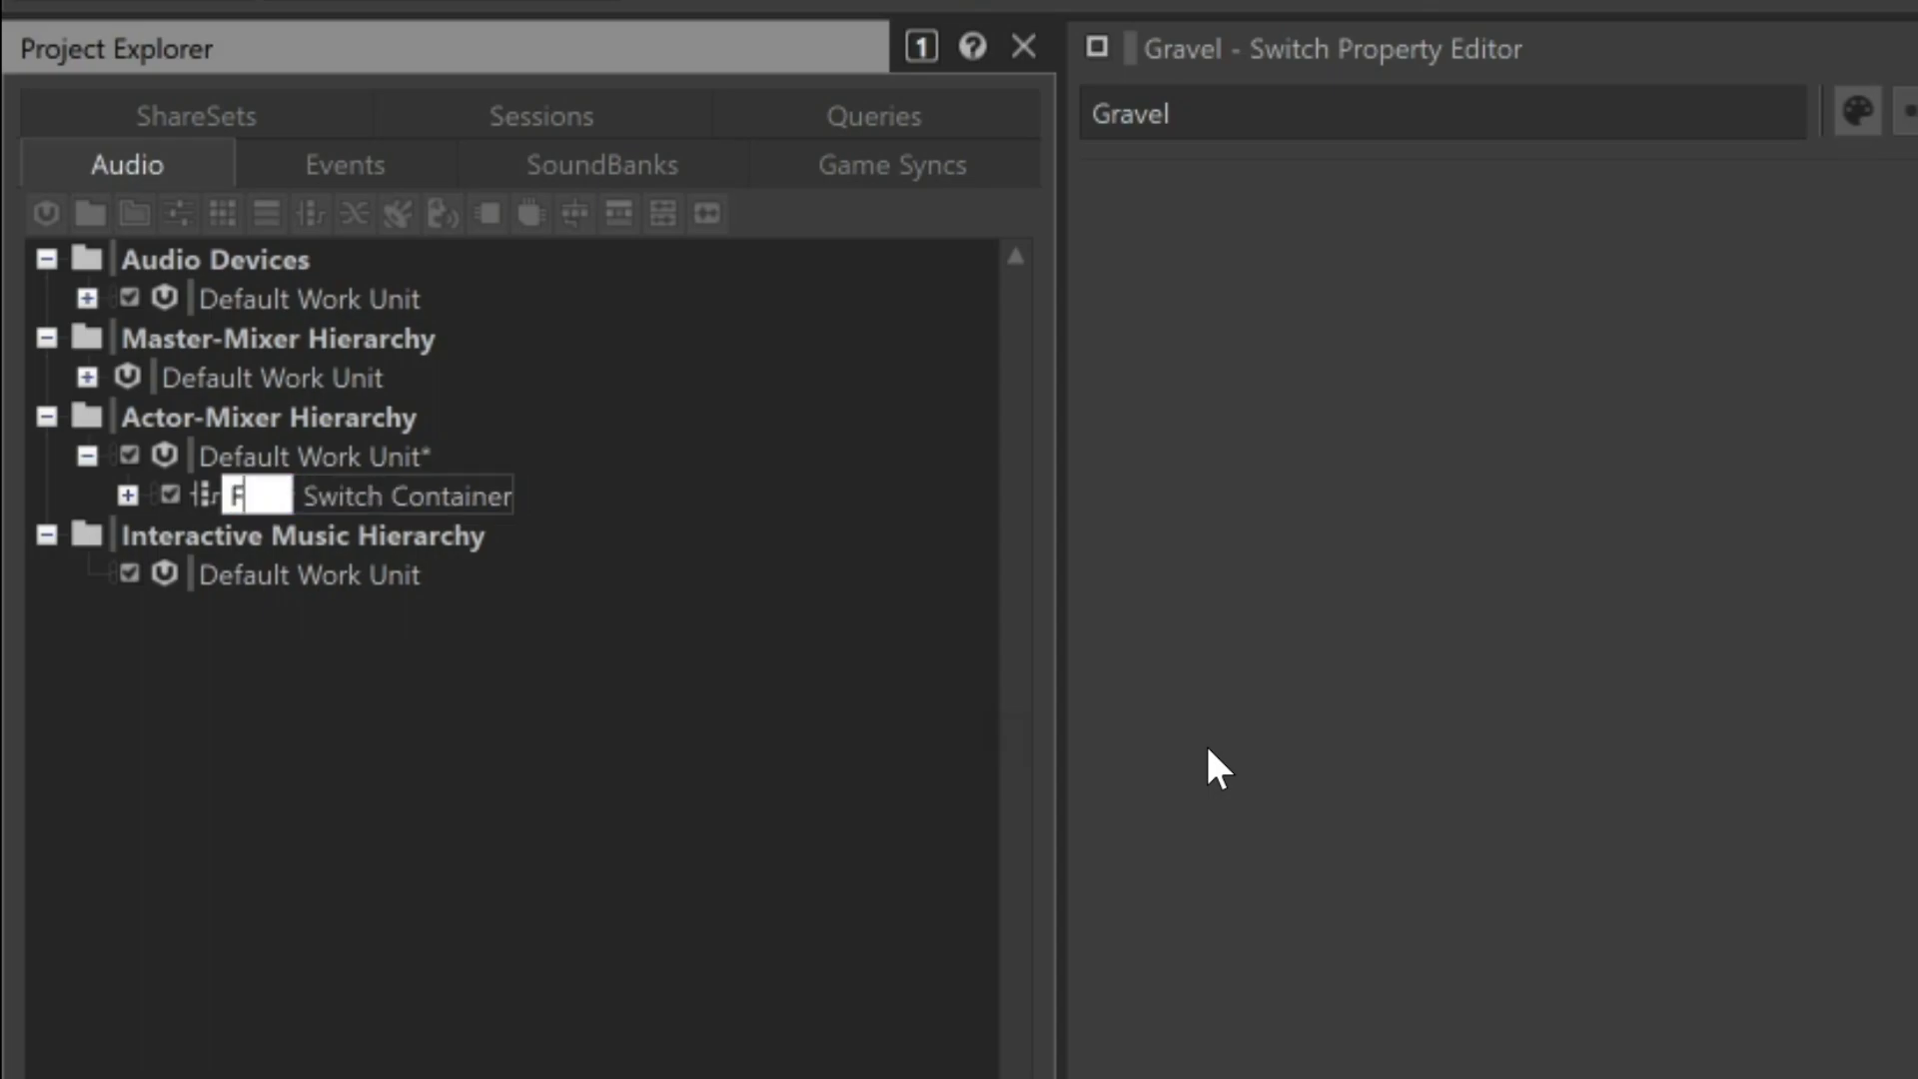
text(ootsteps)
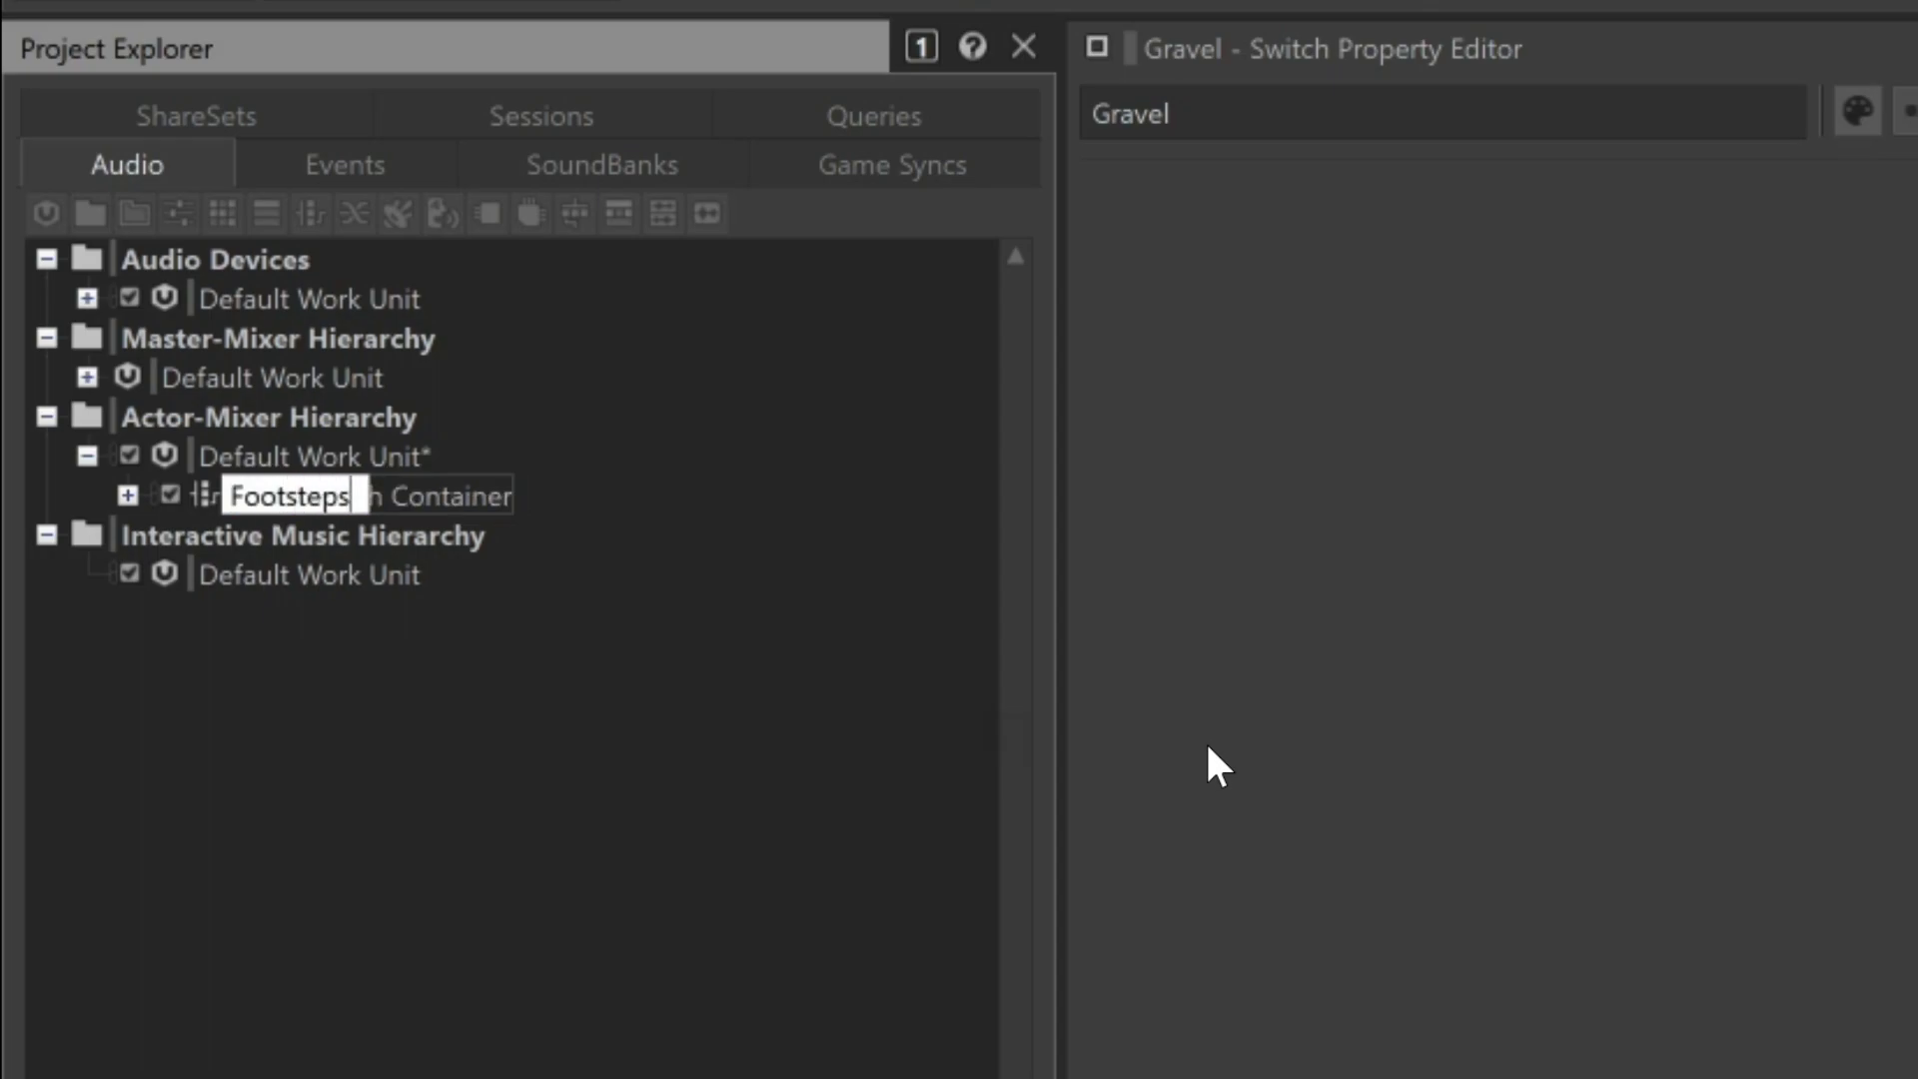
key(Return)
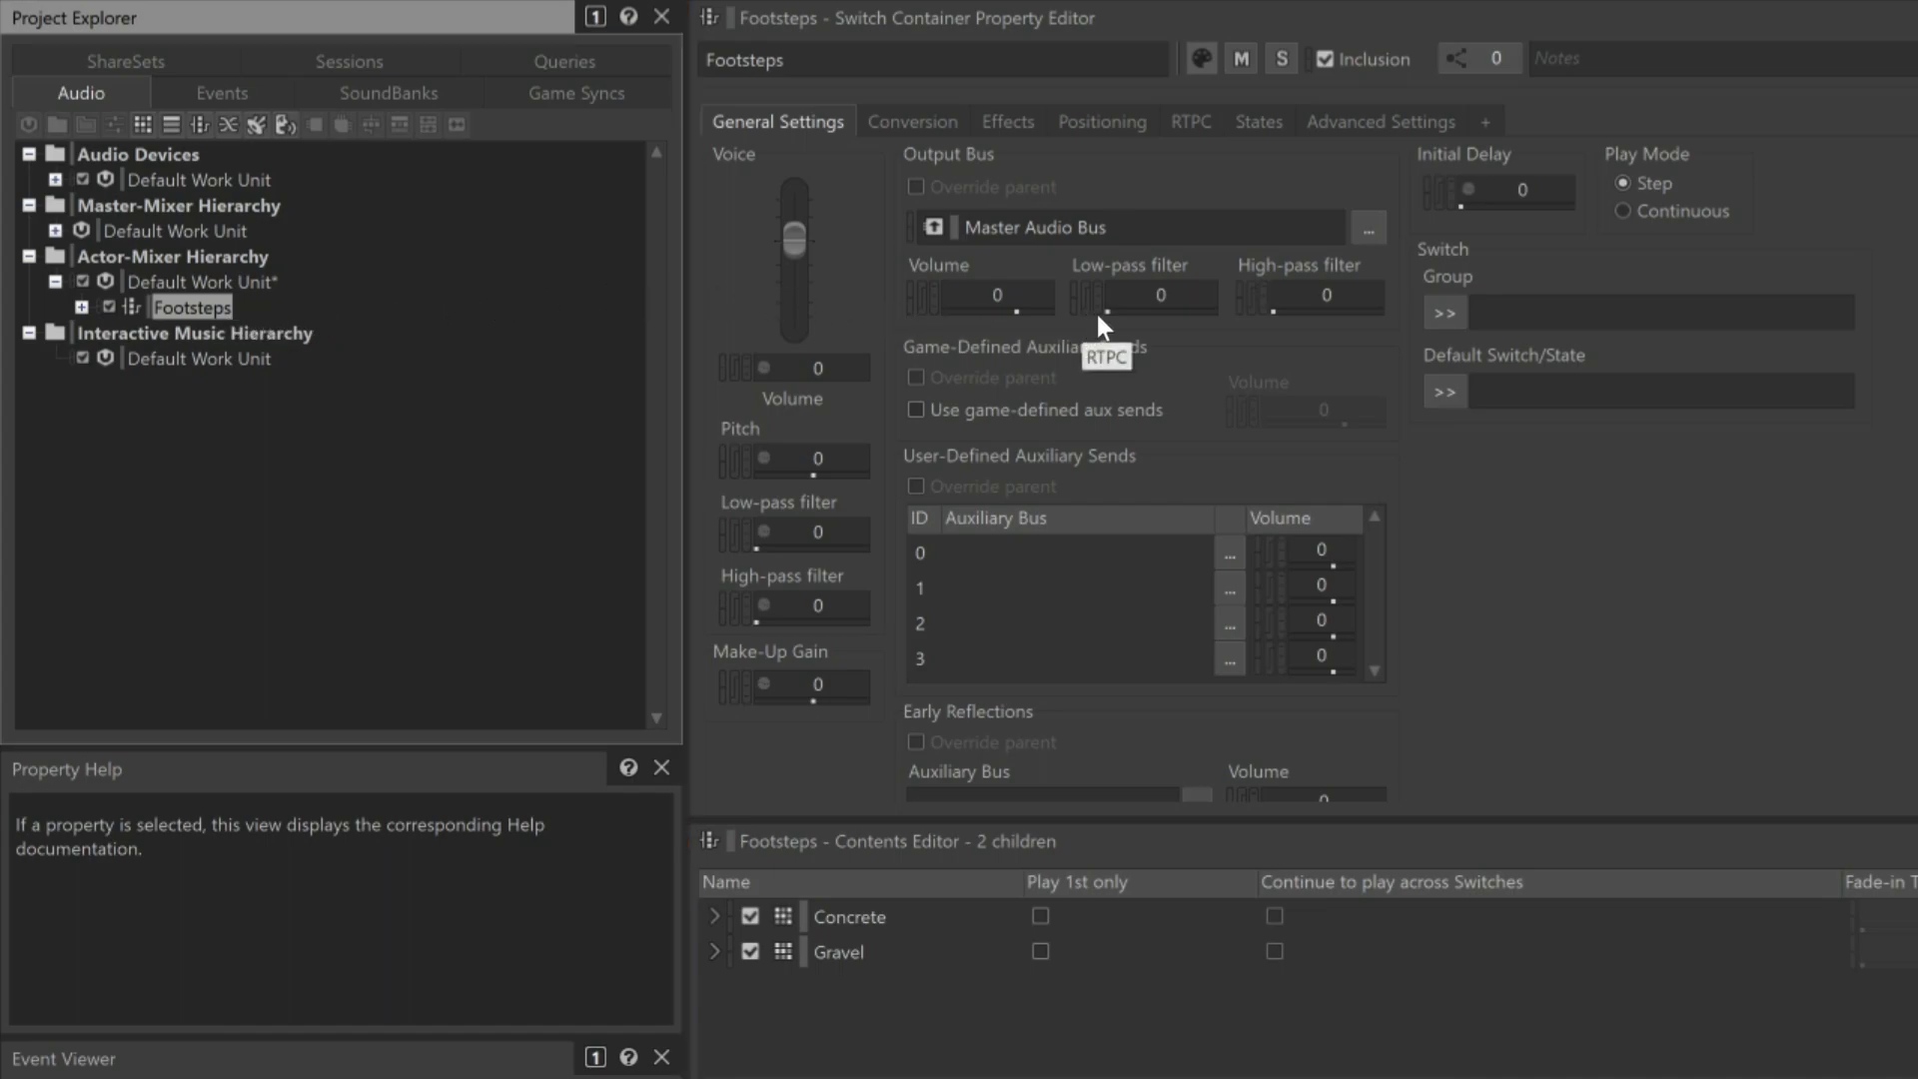
Set Footsteps' switch group to Material, with Concrete as the default switch
click(1454, 306)
mouse_move(1686, 313)
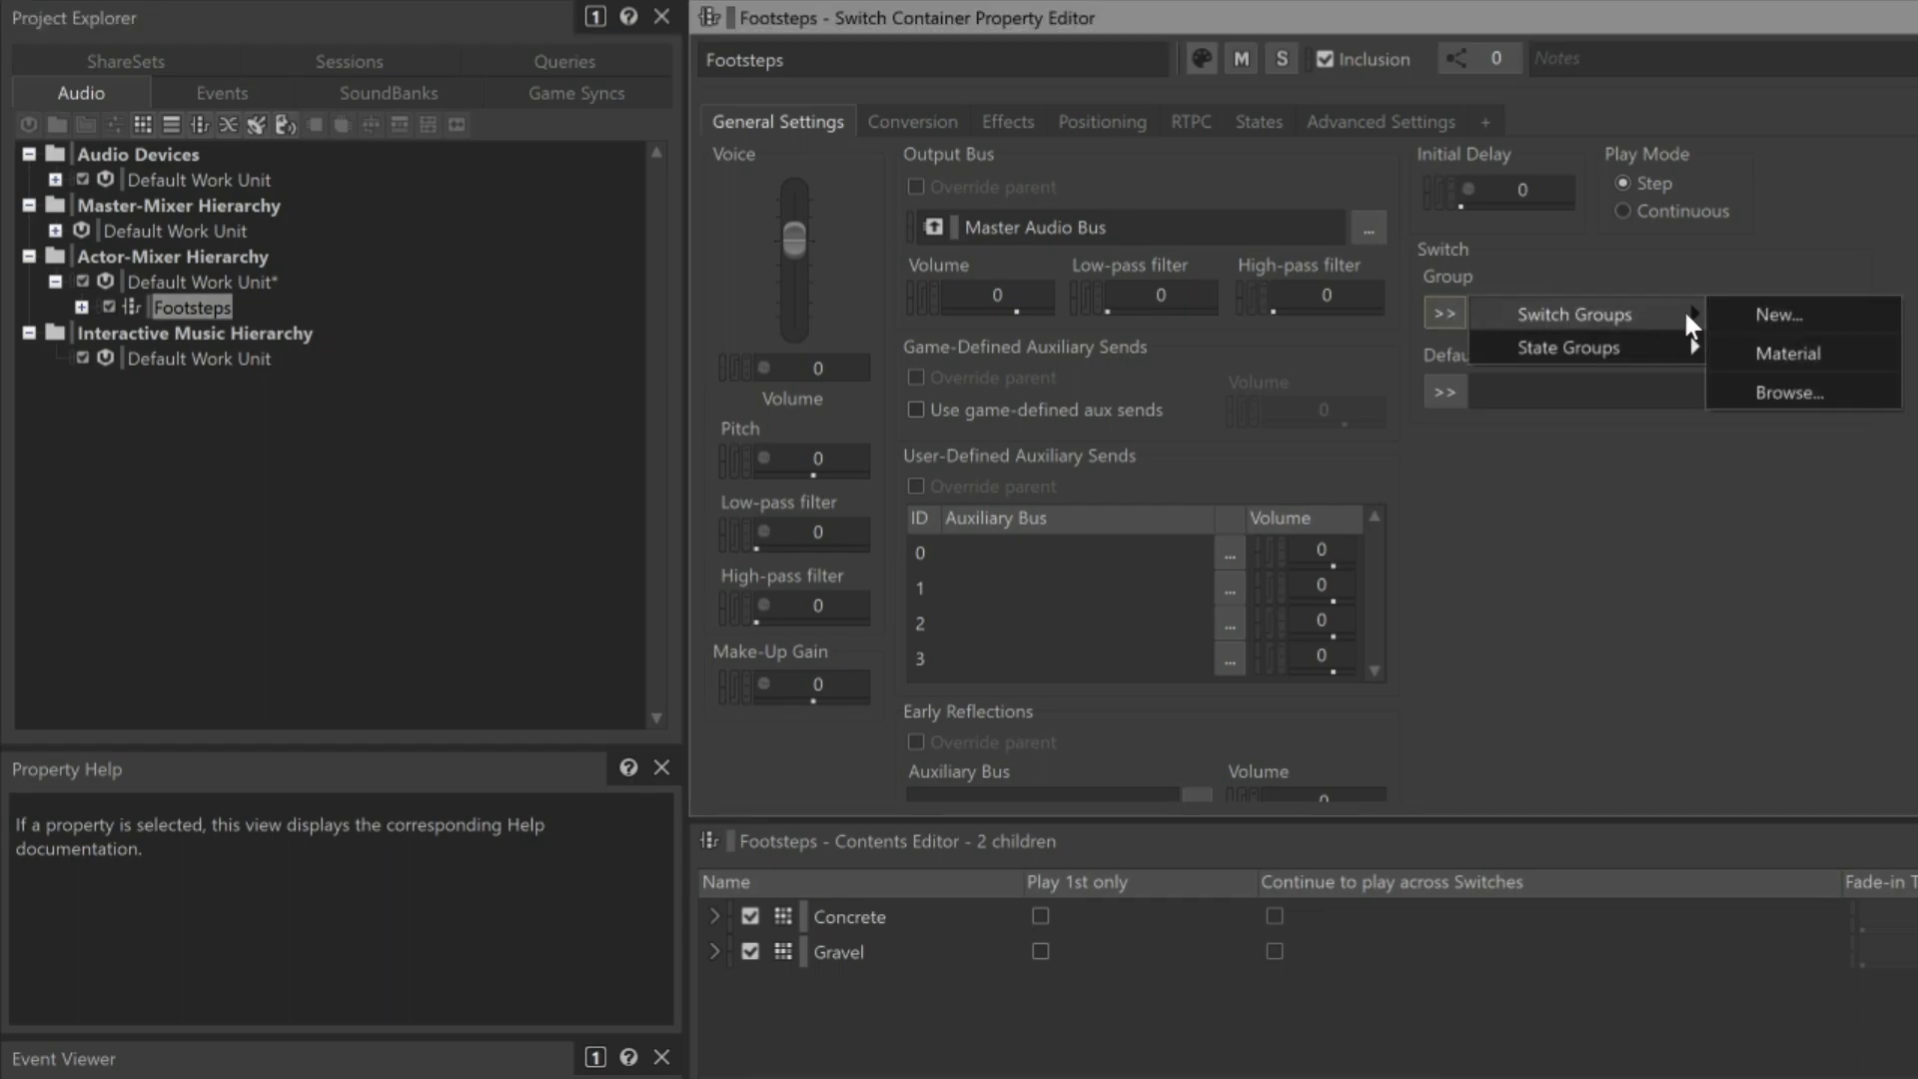
click(1770, 359)
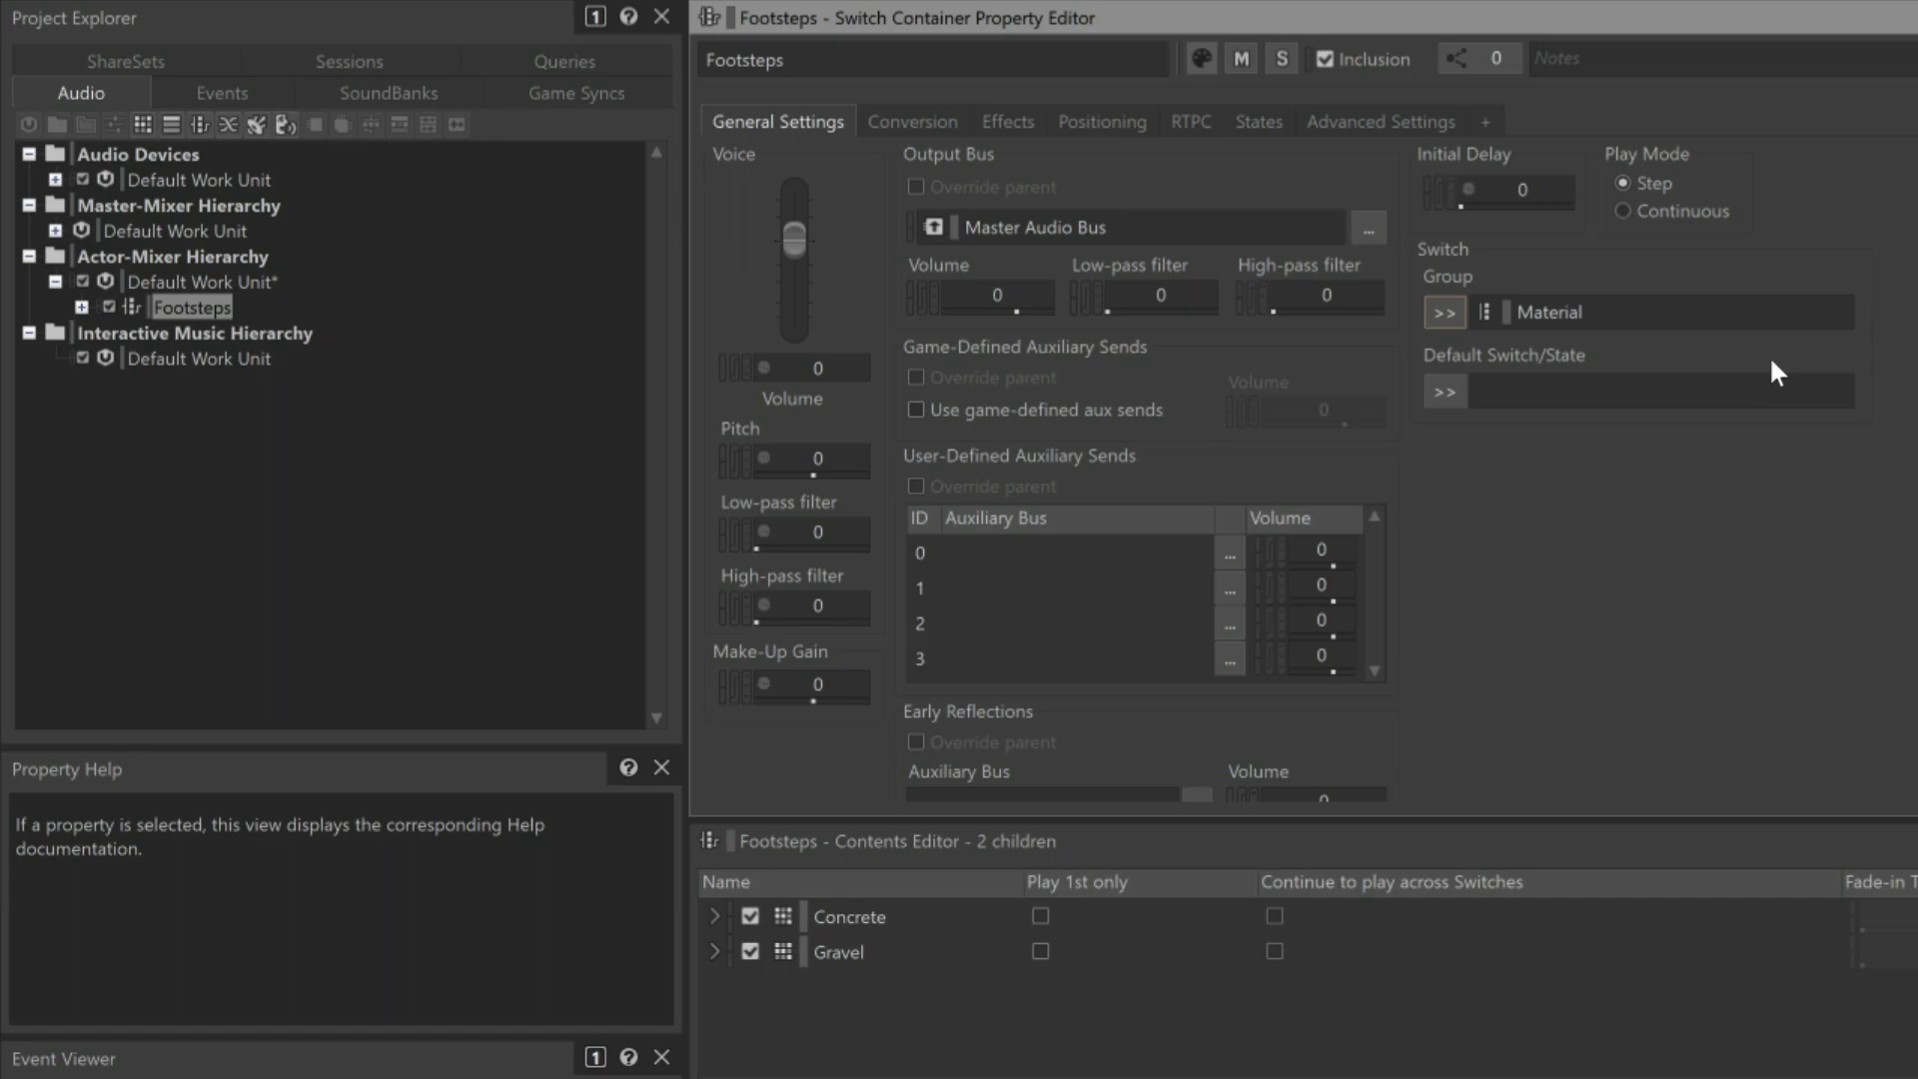
click(1442, 391)
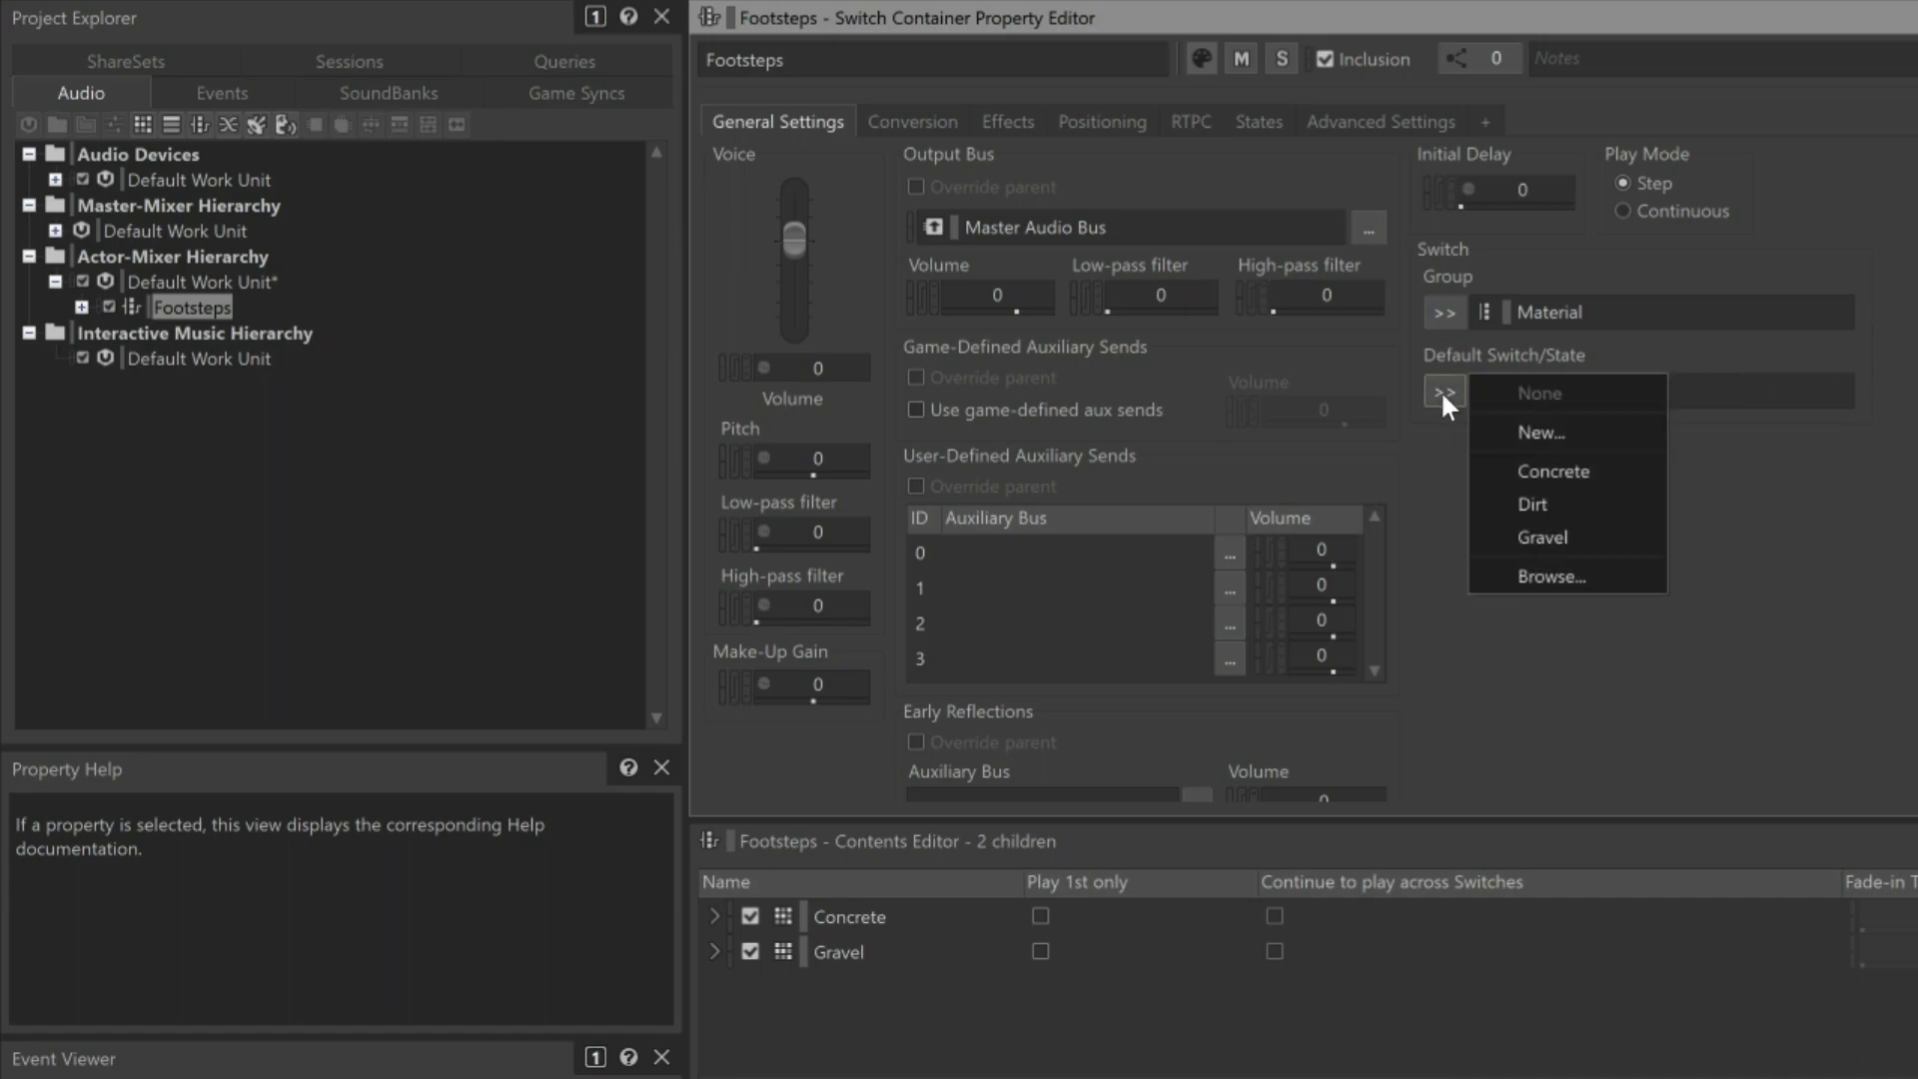
click(1609, 479)
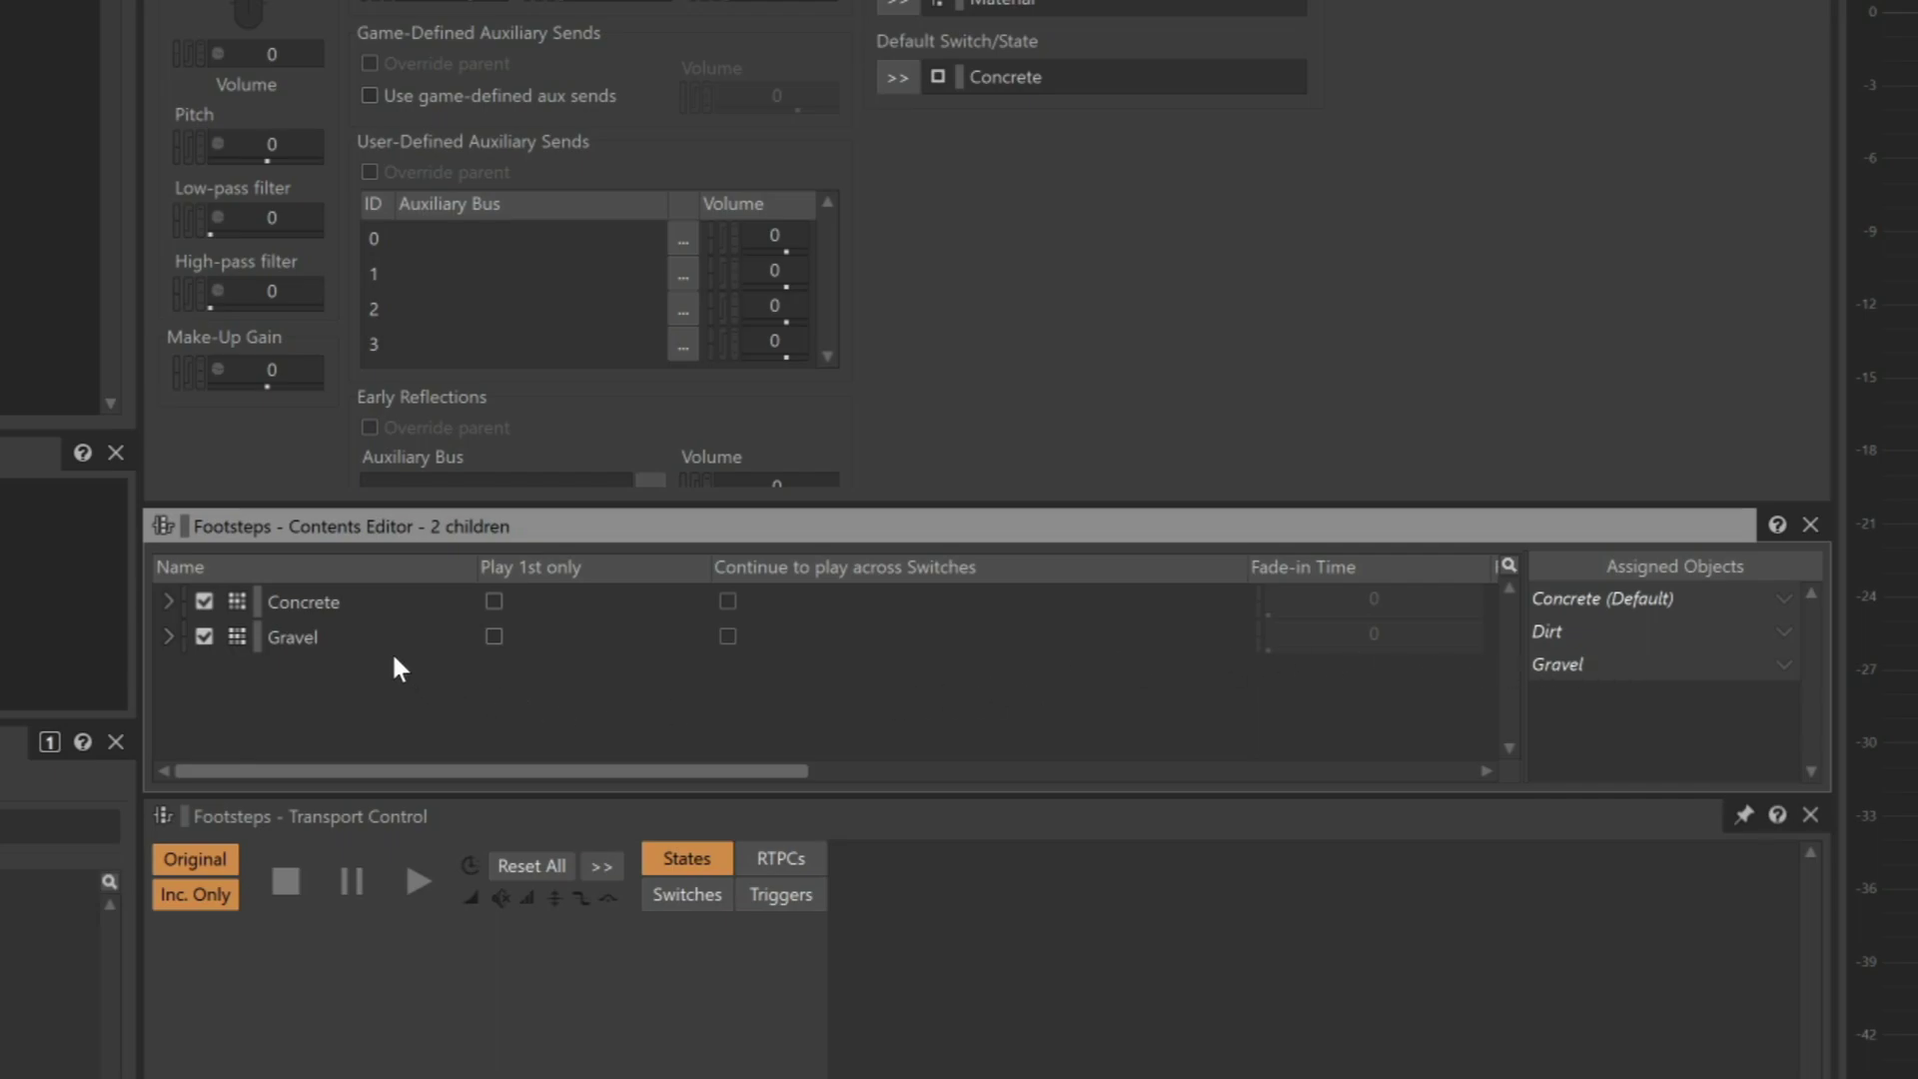
Assign the Concrete child to the Concrete switch and the Gravel child to the Gravel and Dirt switches
drag(314, 596, 1572, 595)
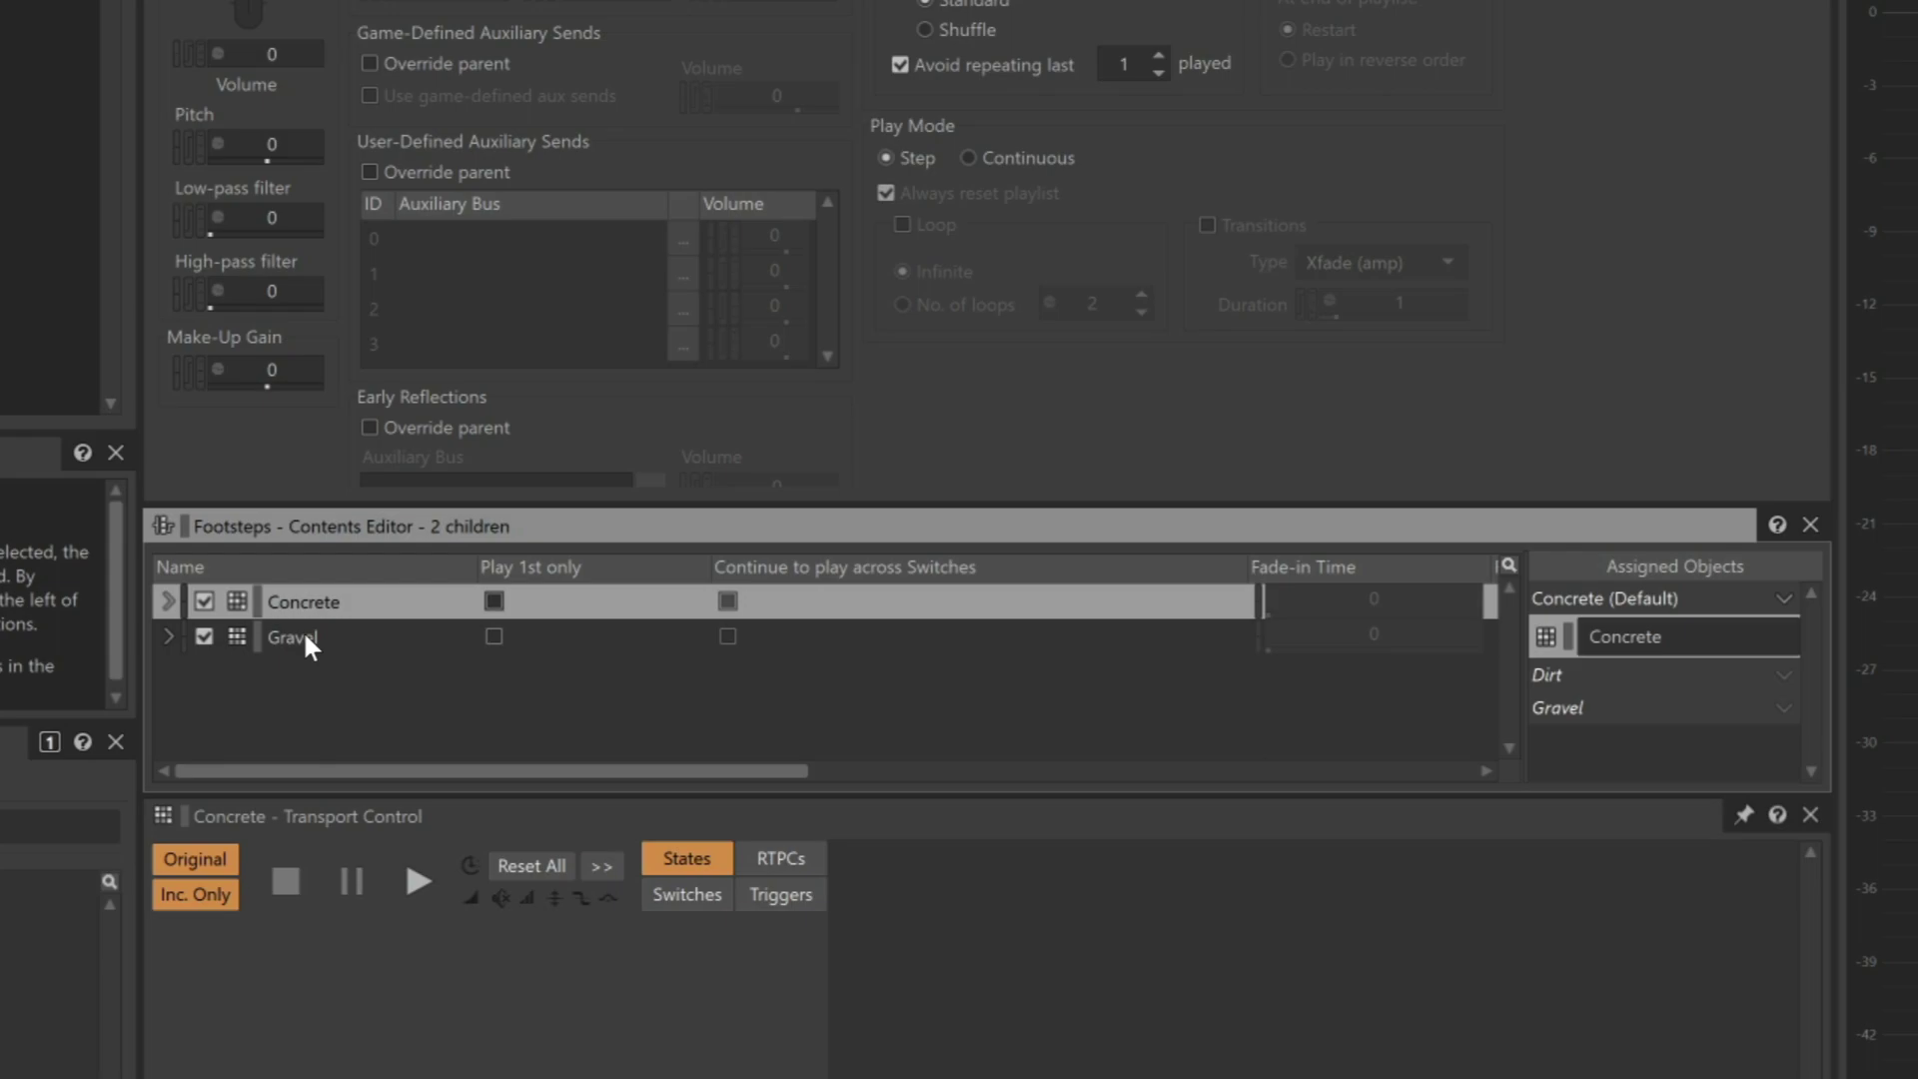
drag(243, 631, 1578, 709)
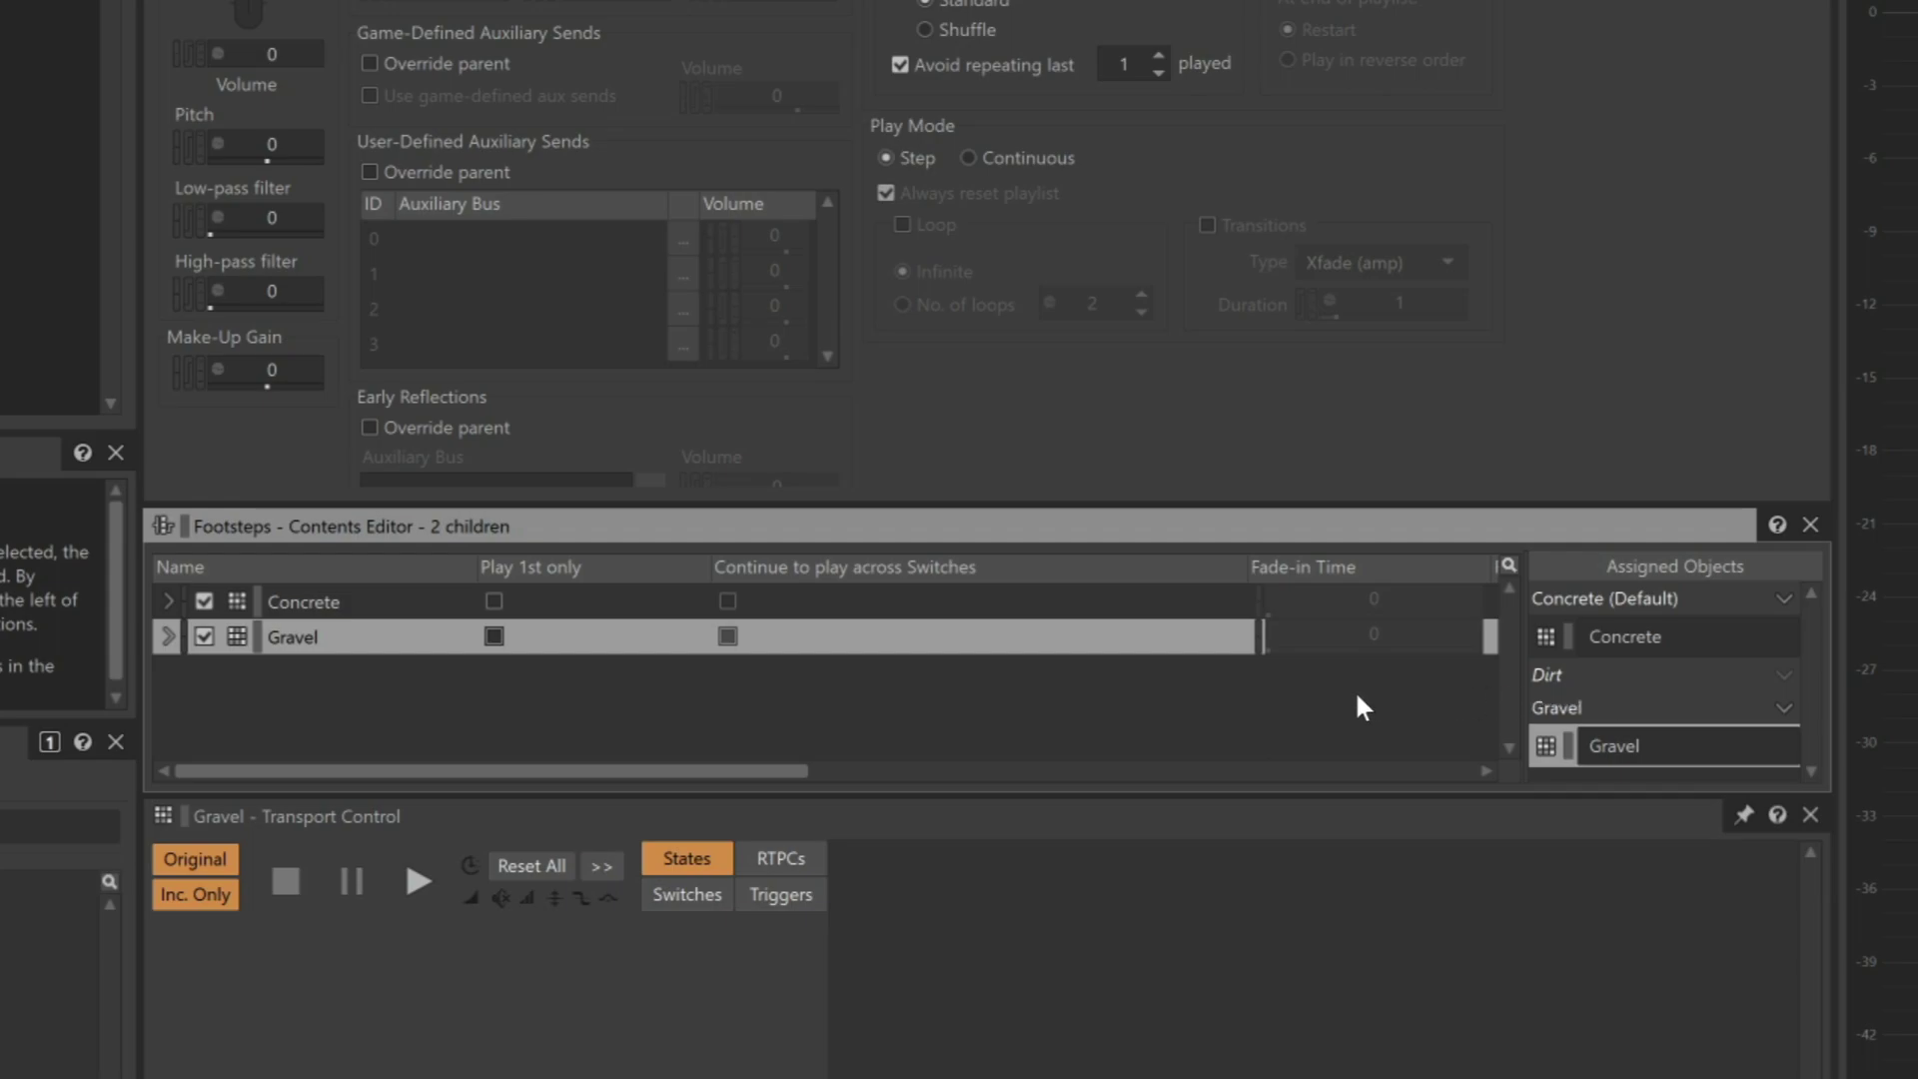
drag(240, 635, 1594, 676)
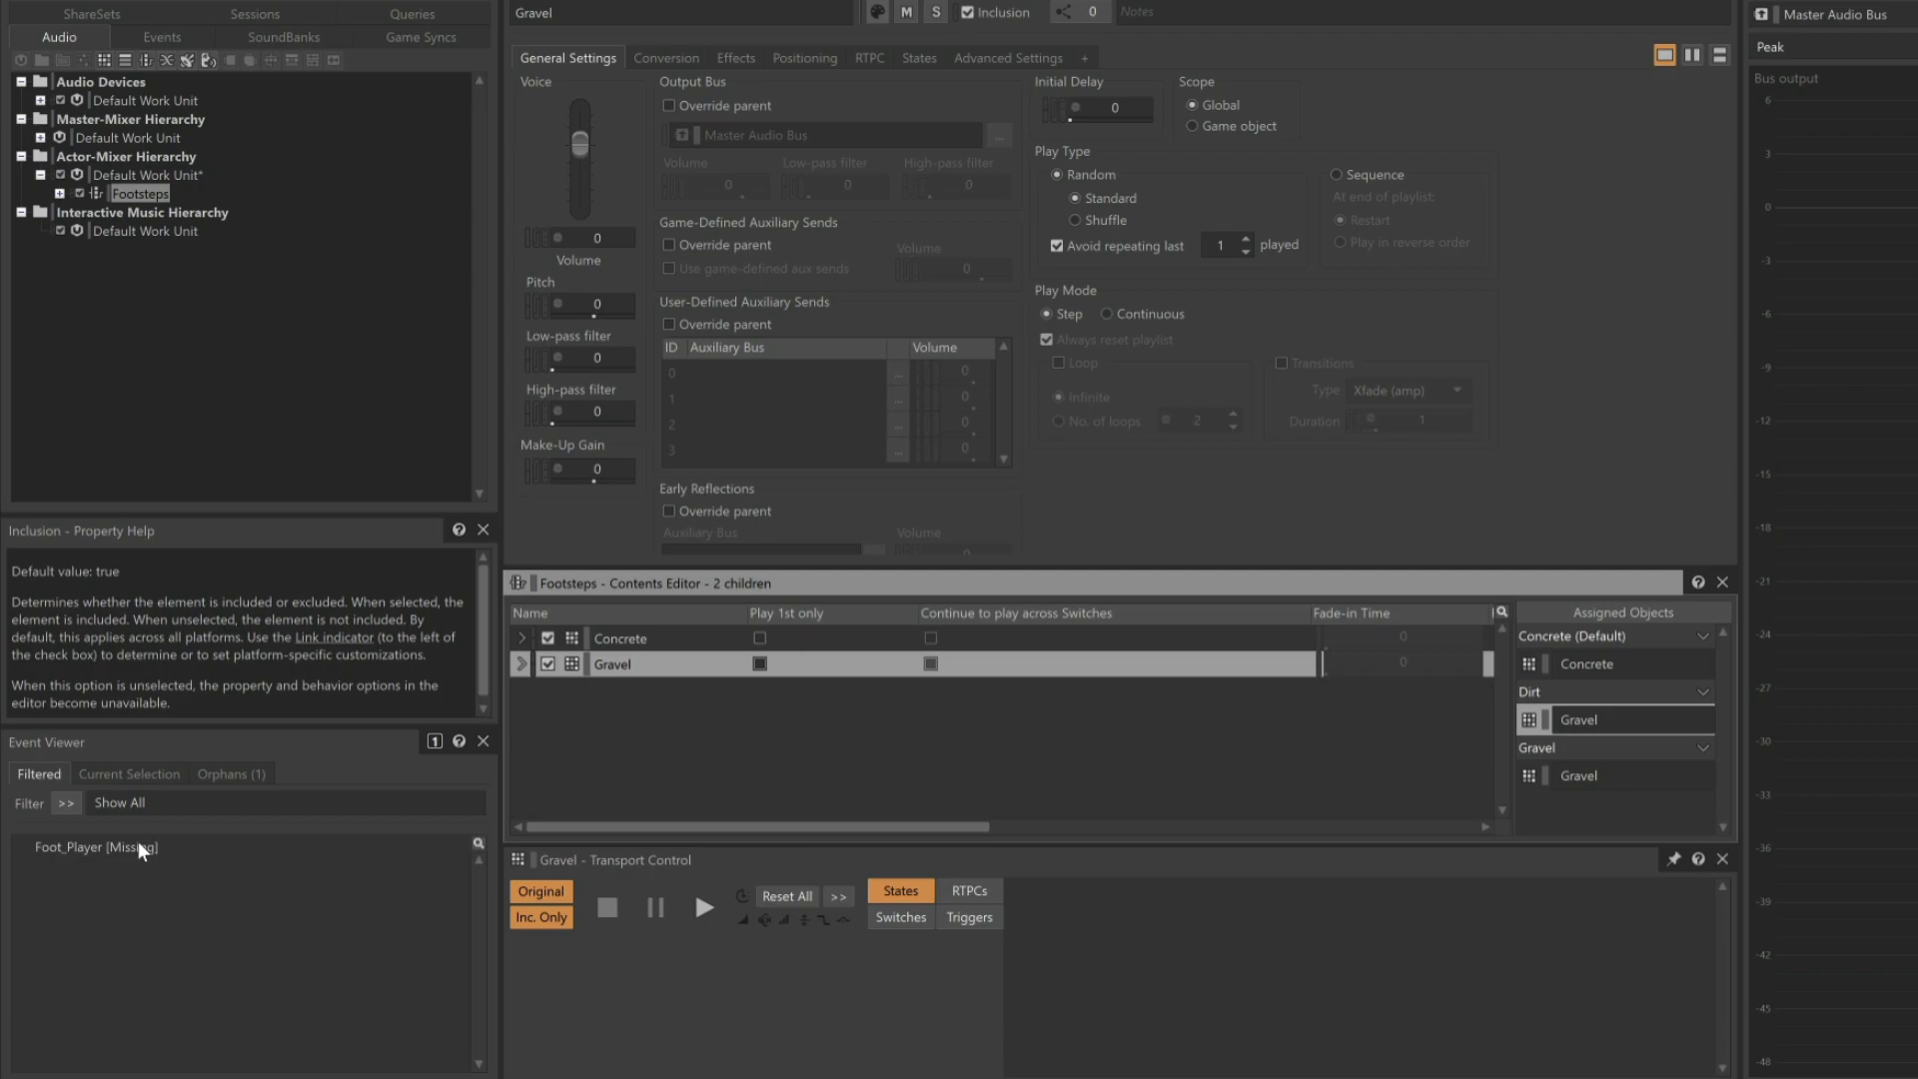
Add a Play action targeting Footsteps to Foot_Player, then play the event in Transport Control
click(98, 846)
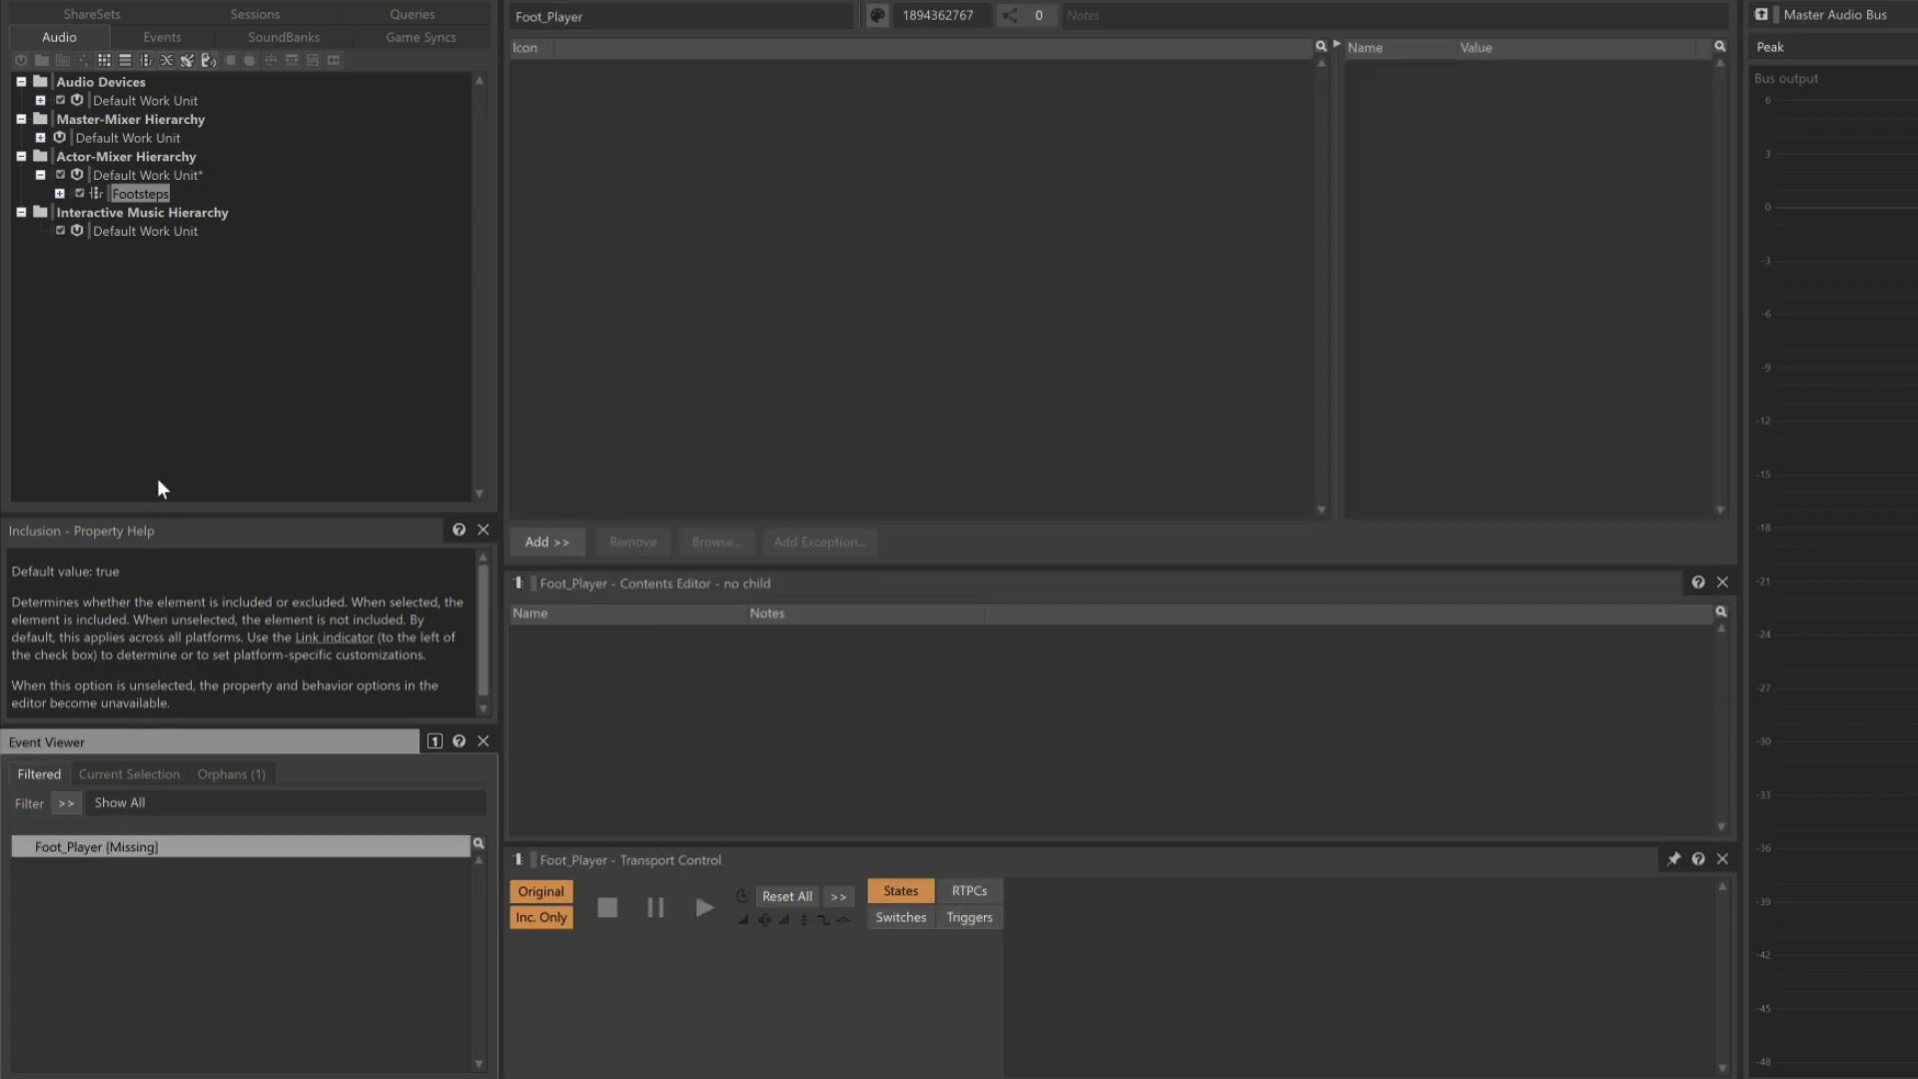
drag(164, 196, 557, 165)
drag(709, 94, 711, 93)
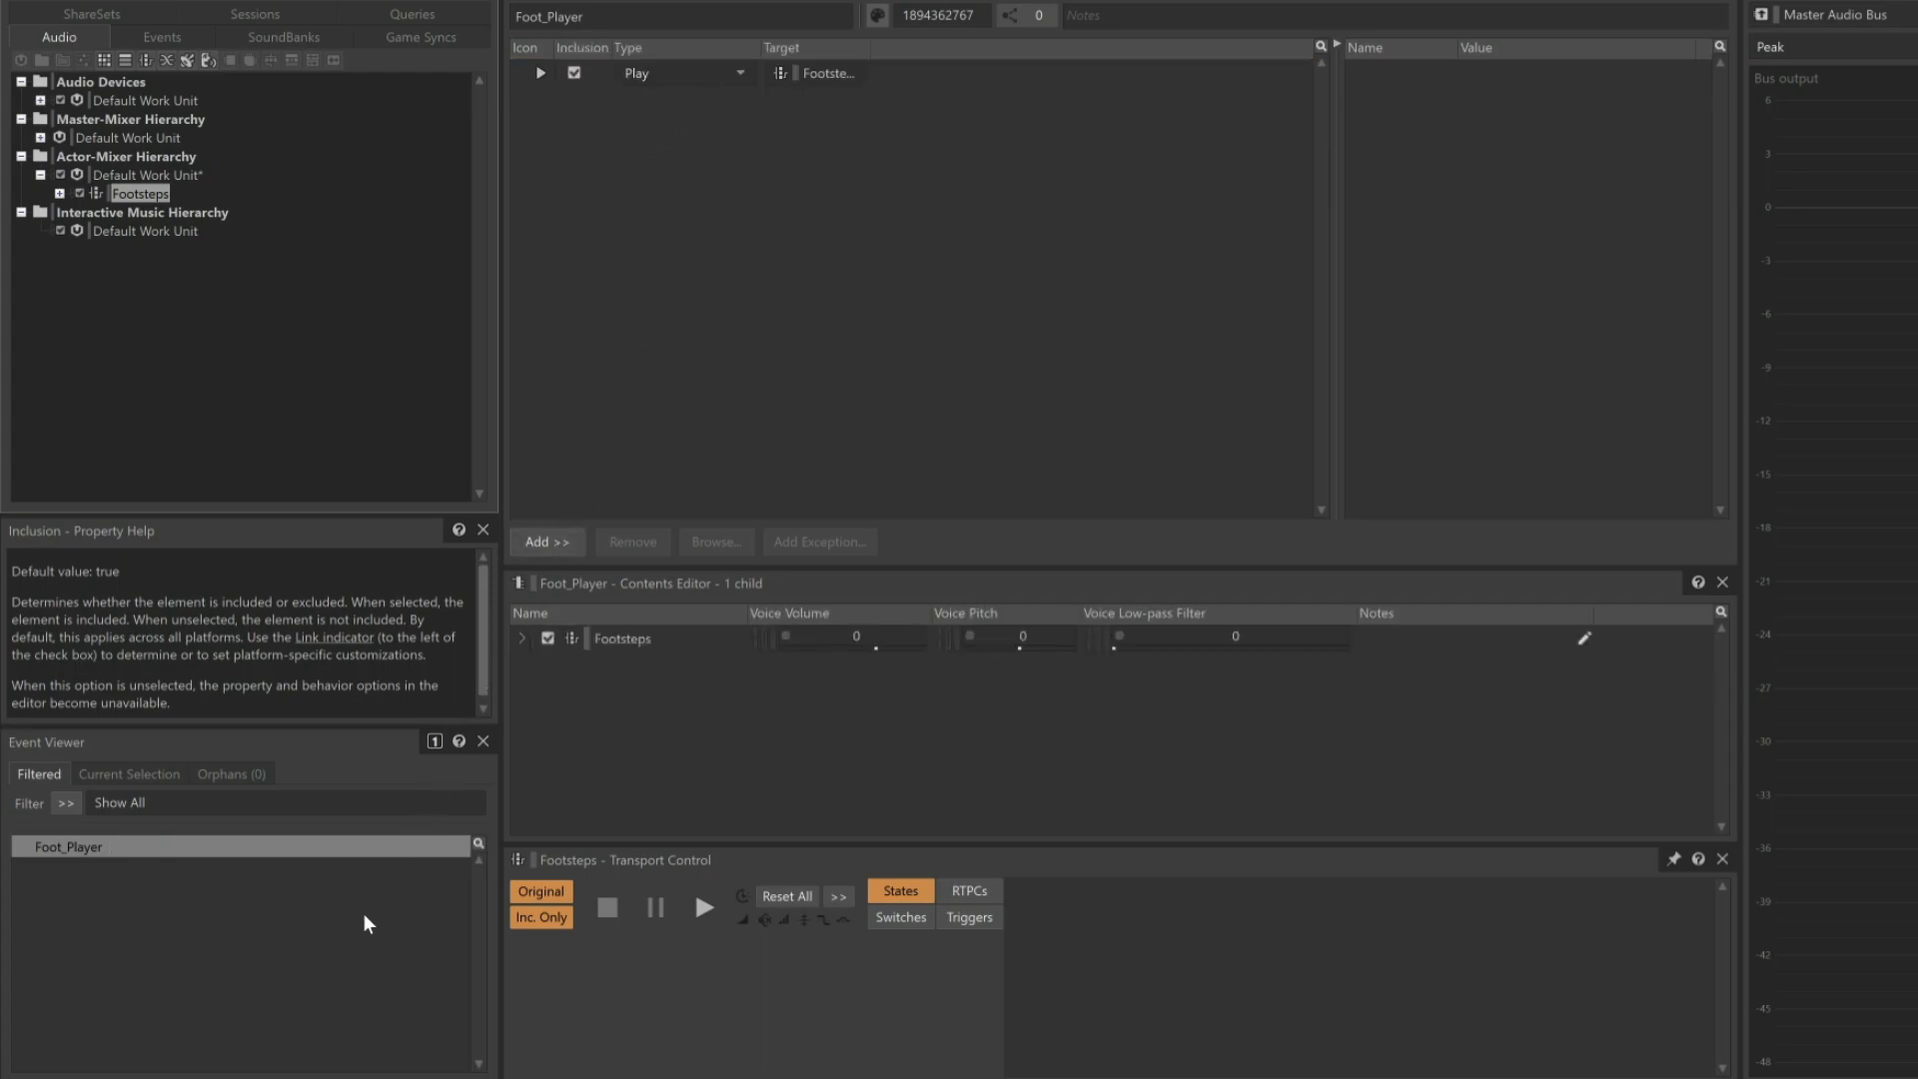
click(342, 851)
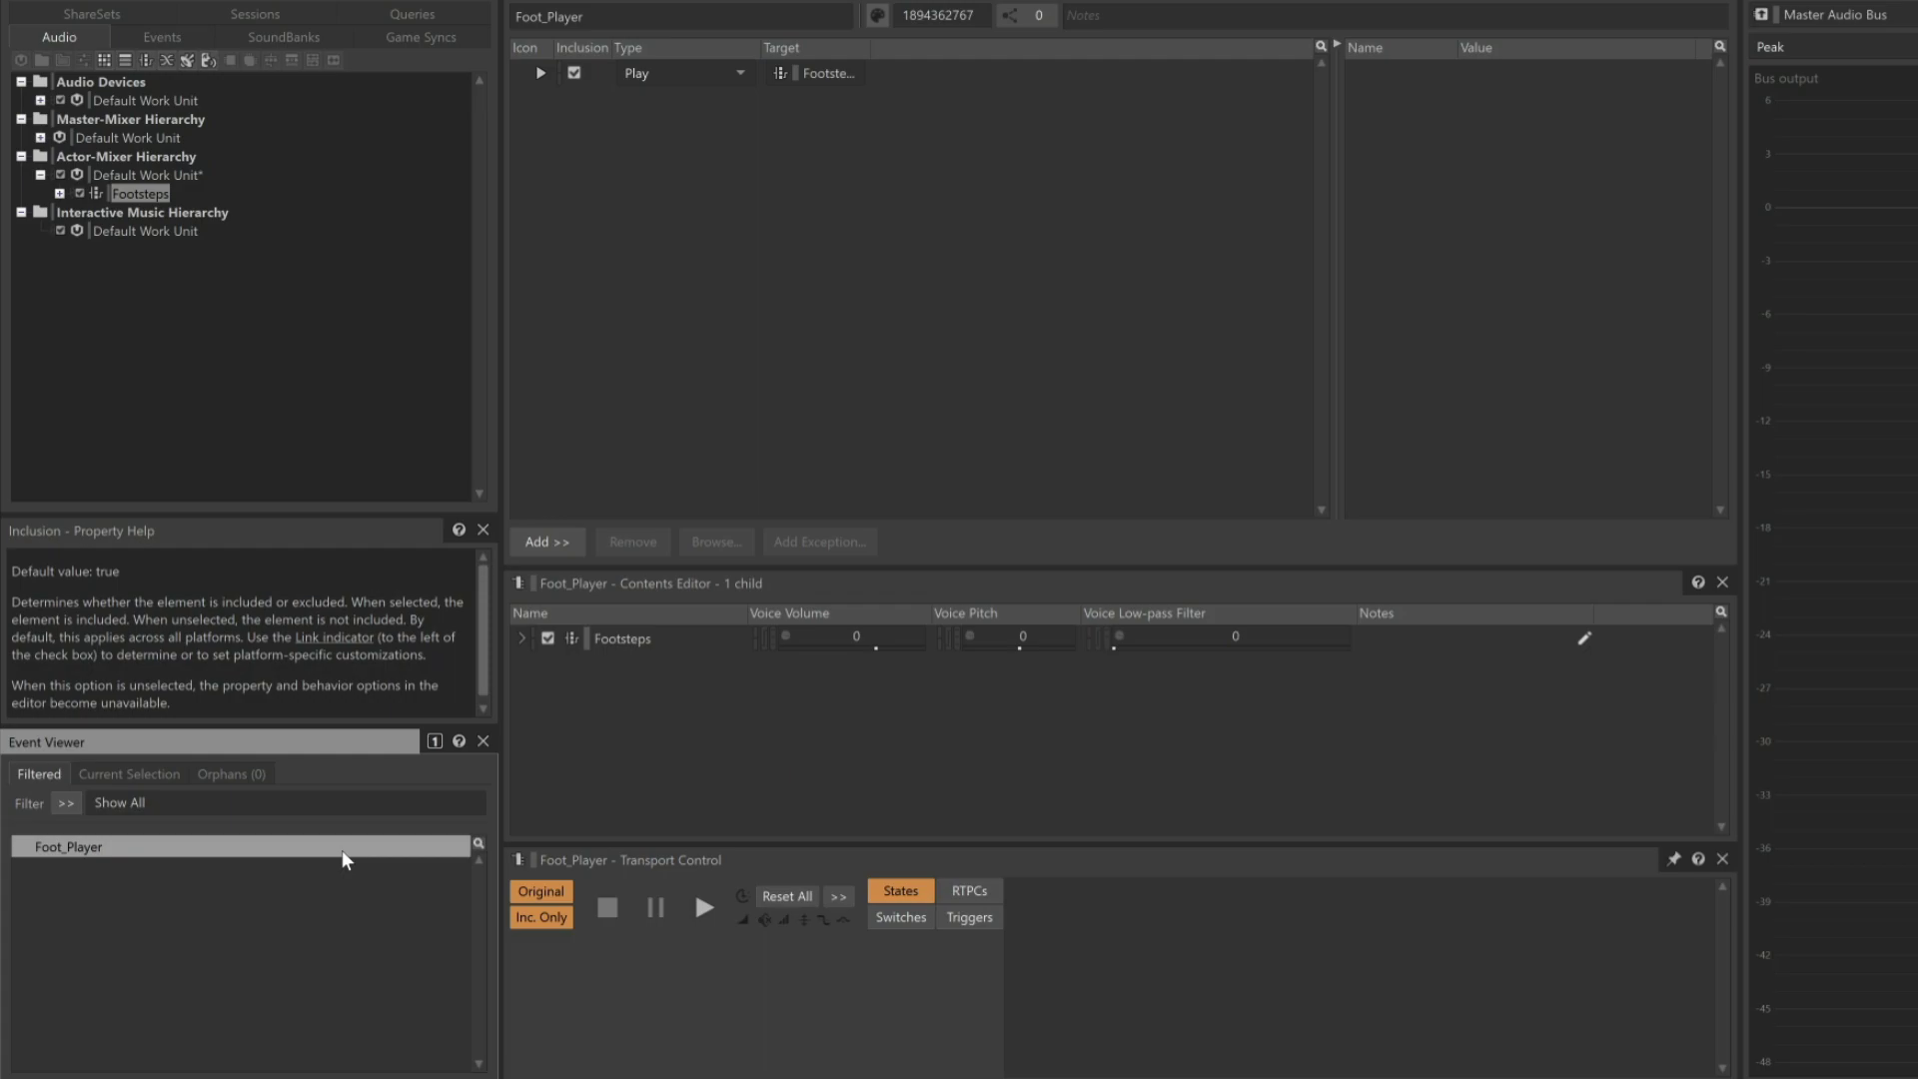
click(703, 909)
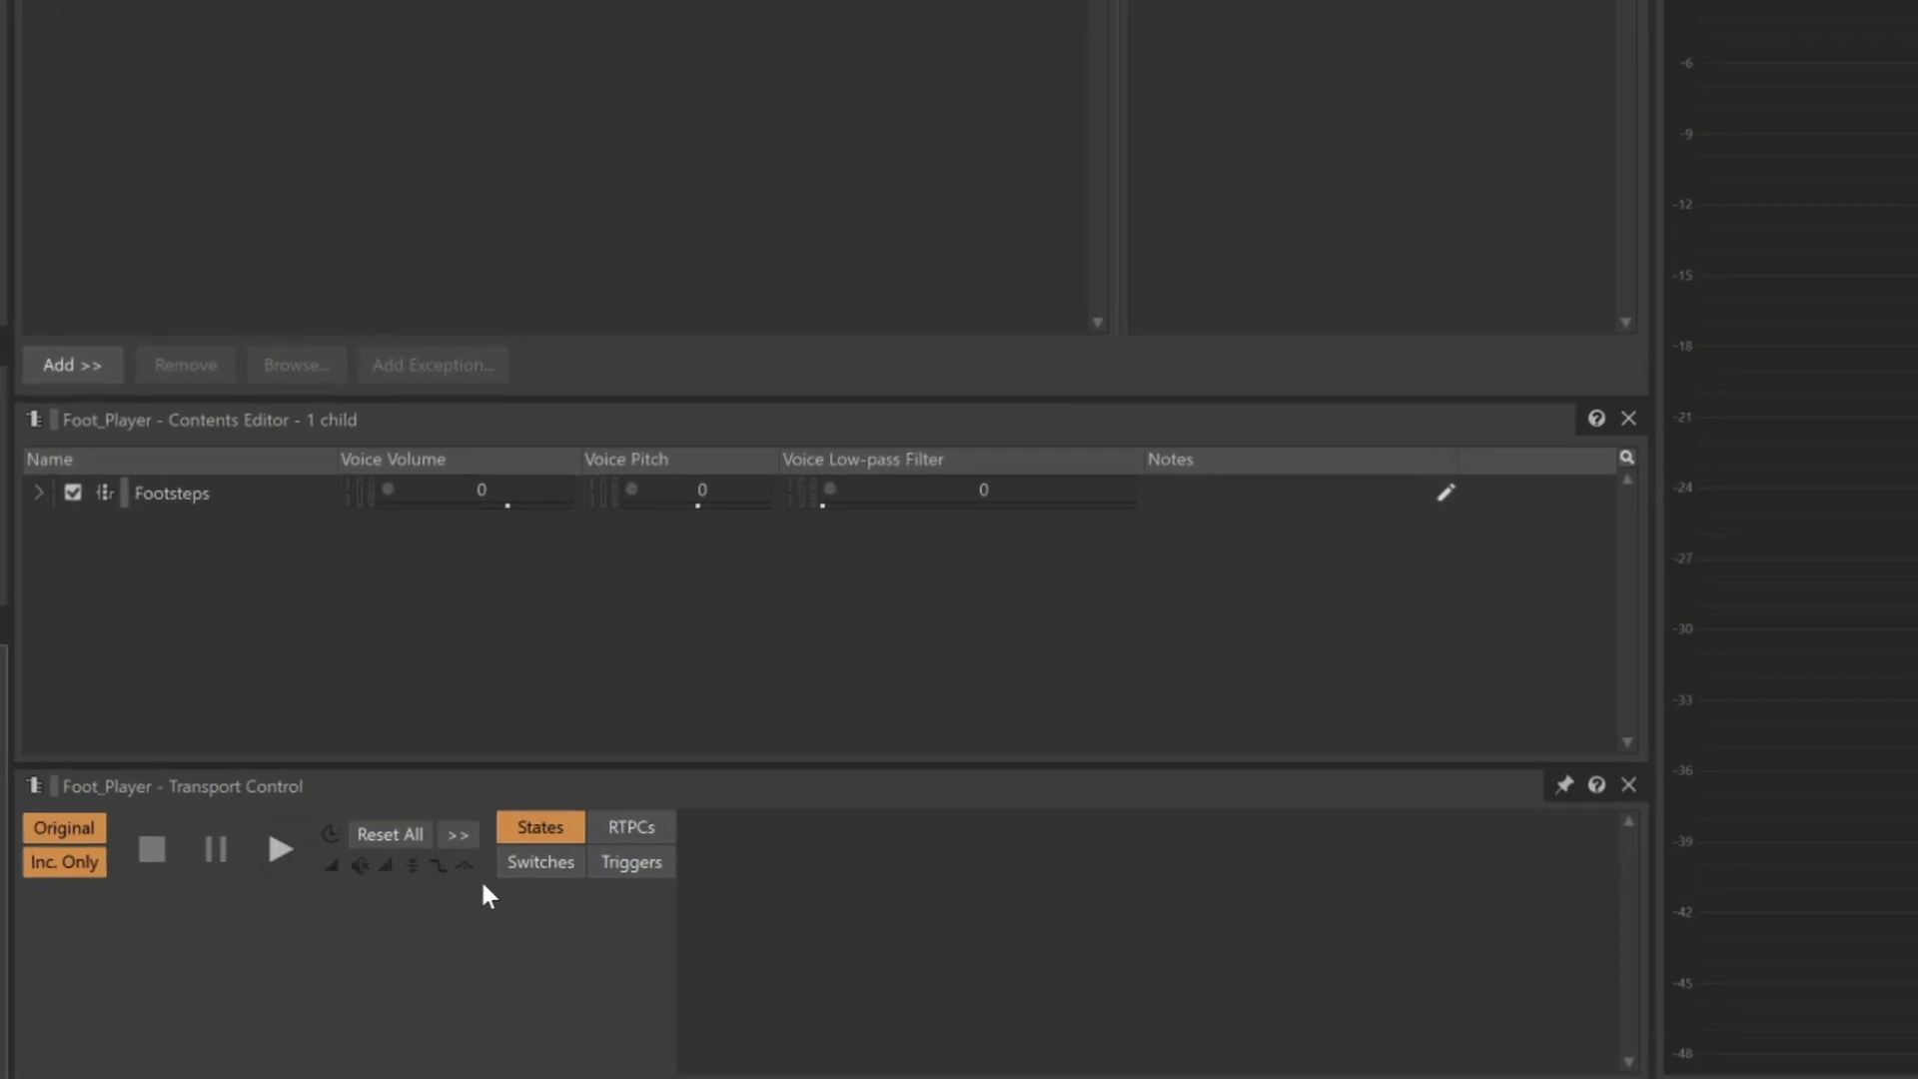
Set the Material switch to Gravel in Transport Control and play Foot_Player
click(526, 864)
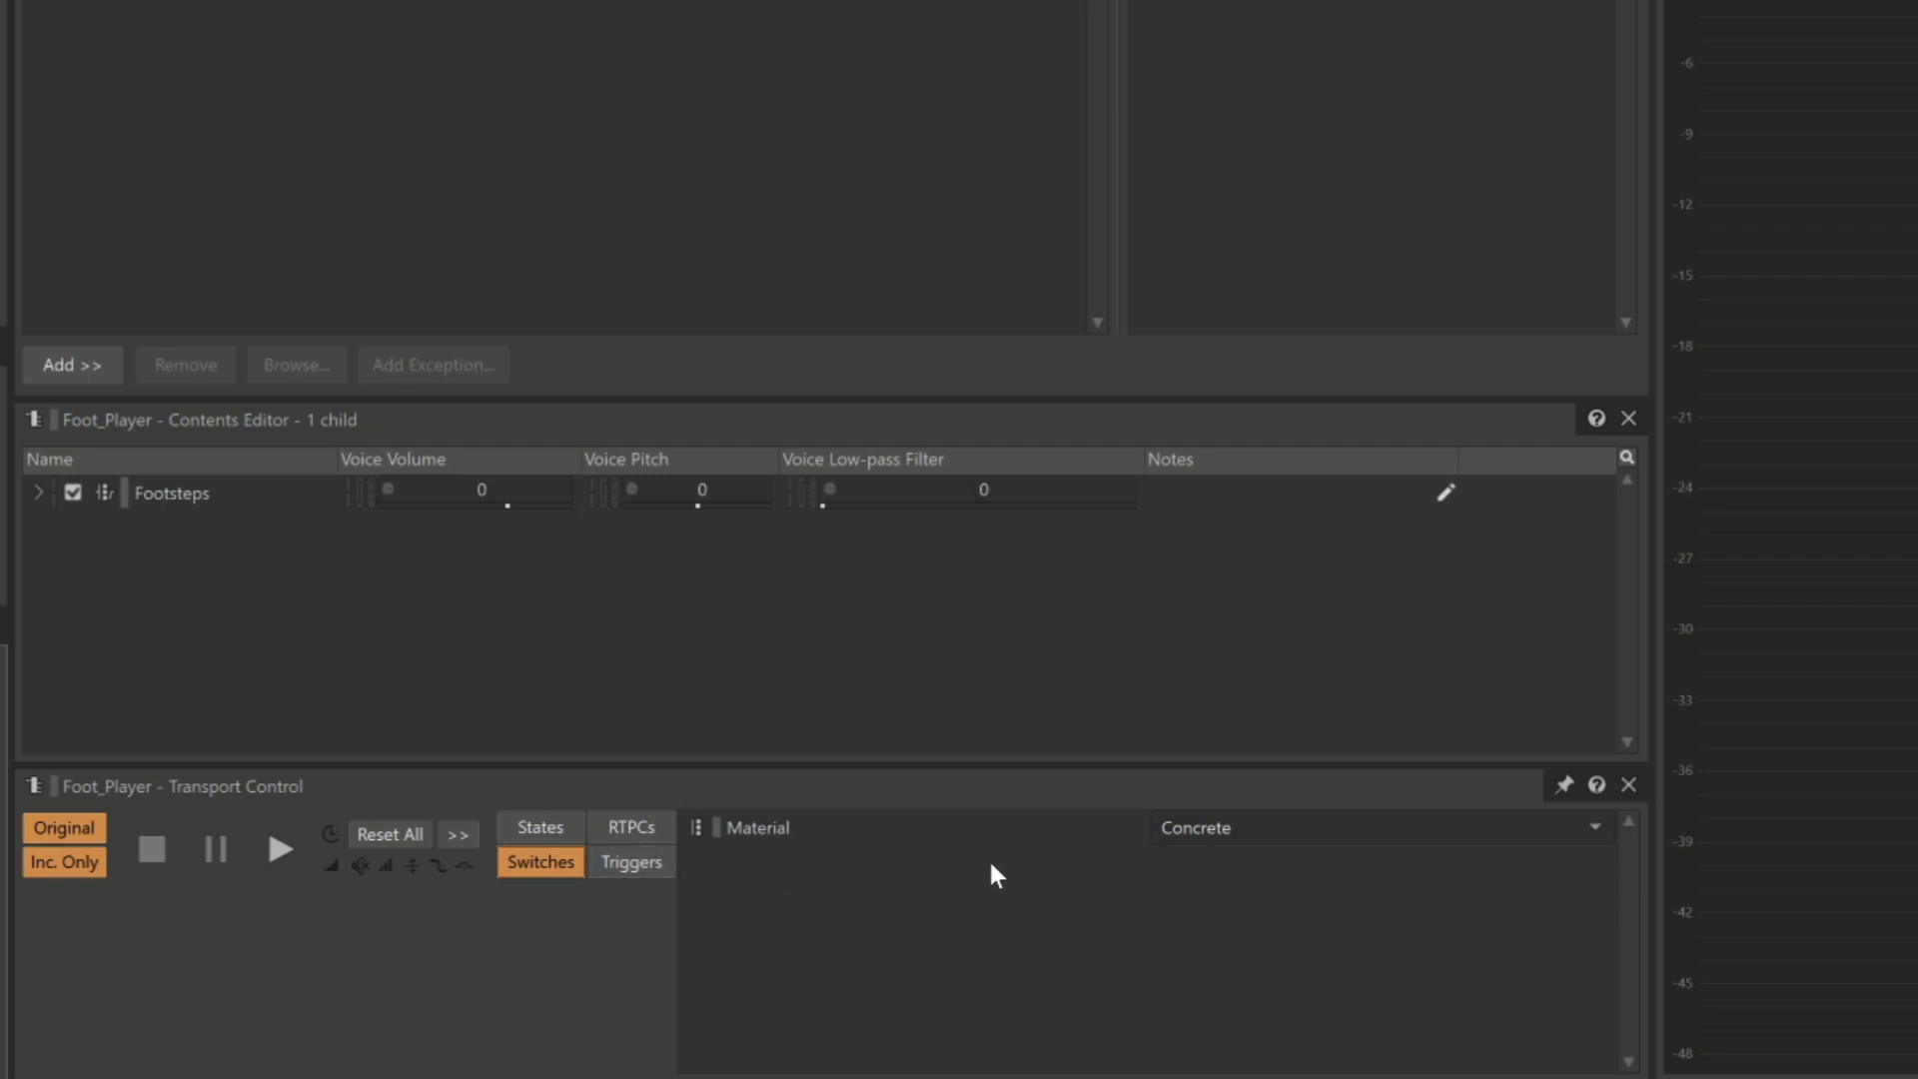
click(1253, 822)
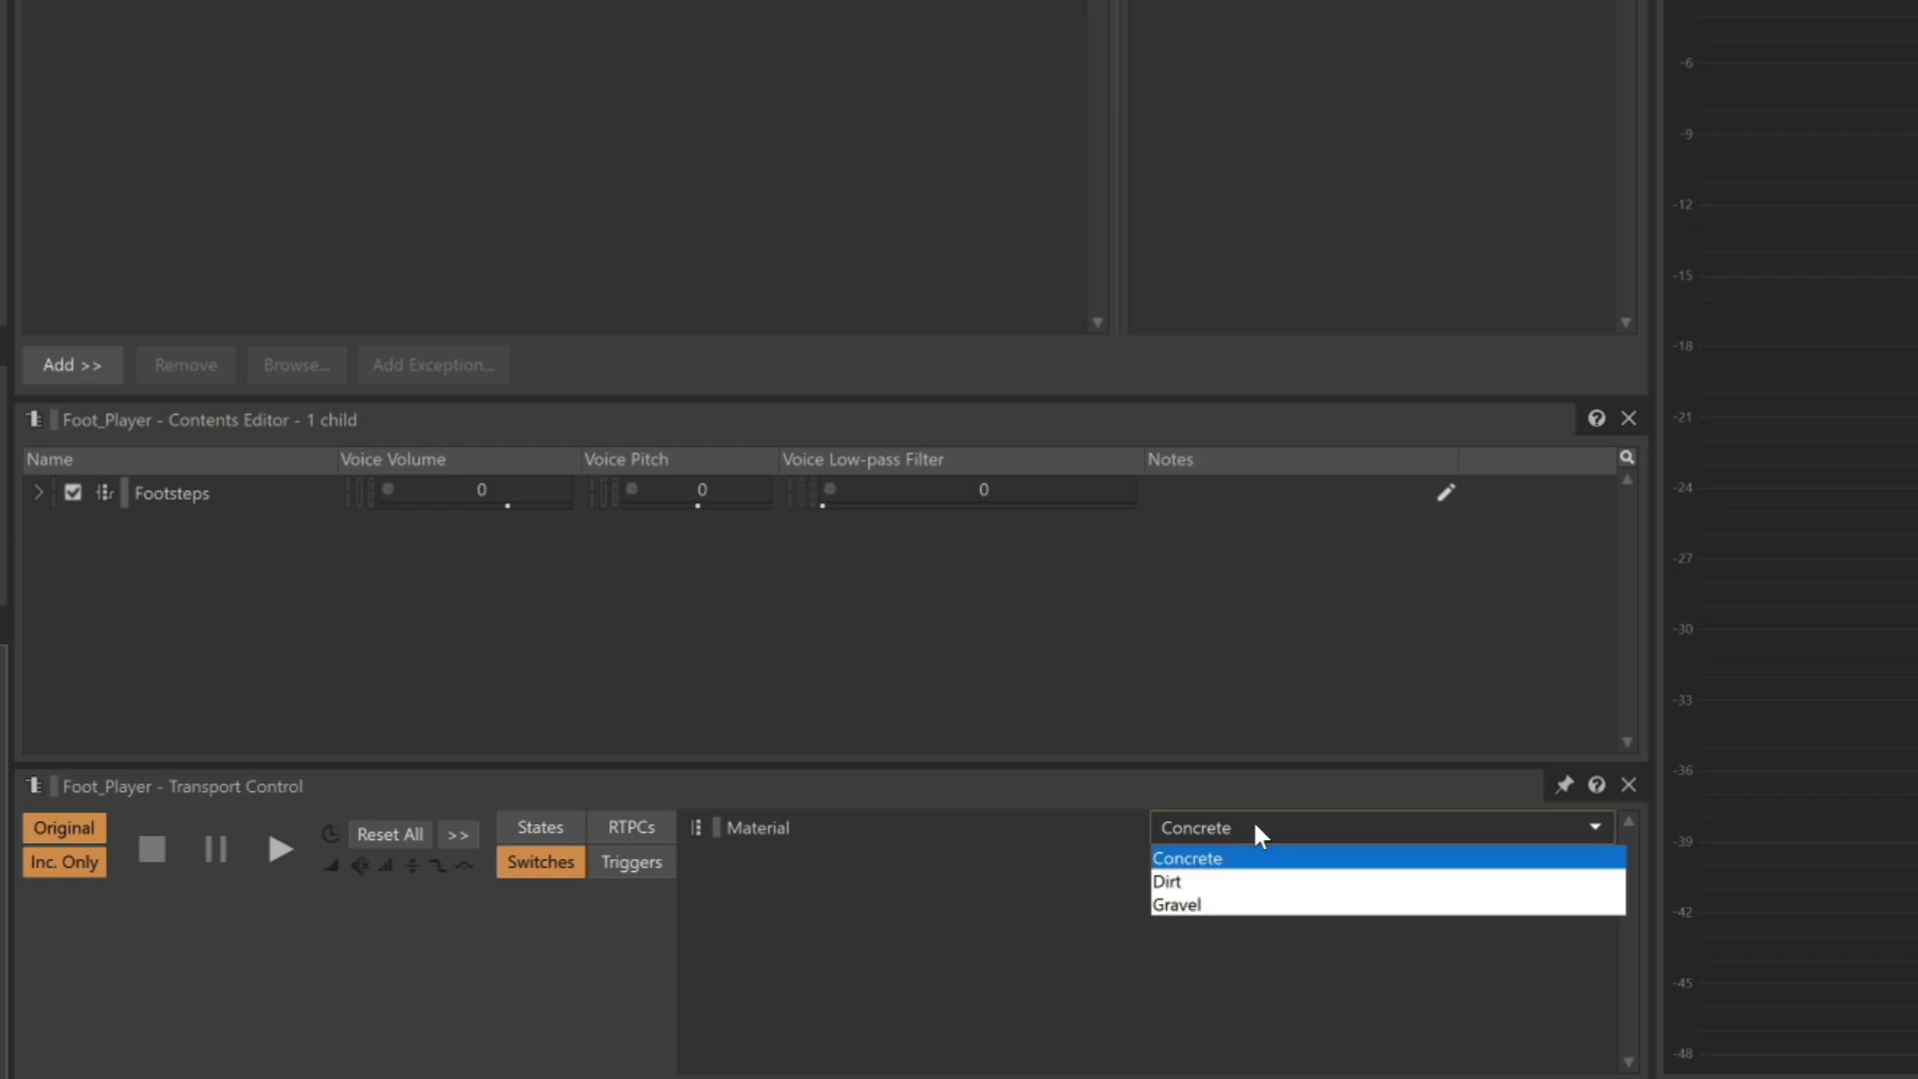
click(1253, 904)
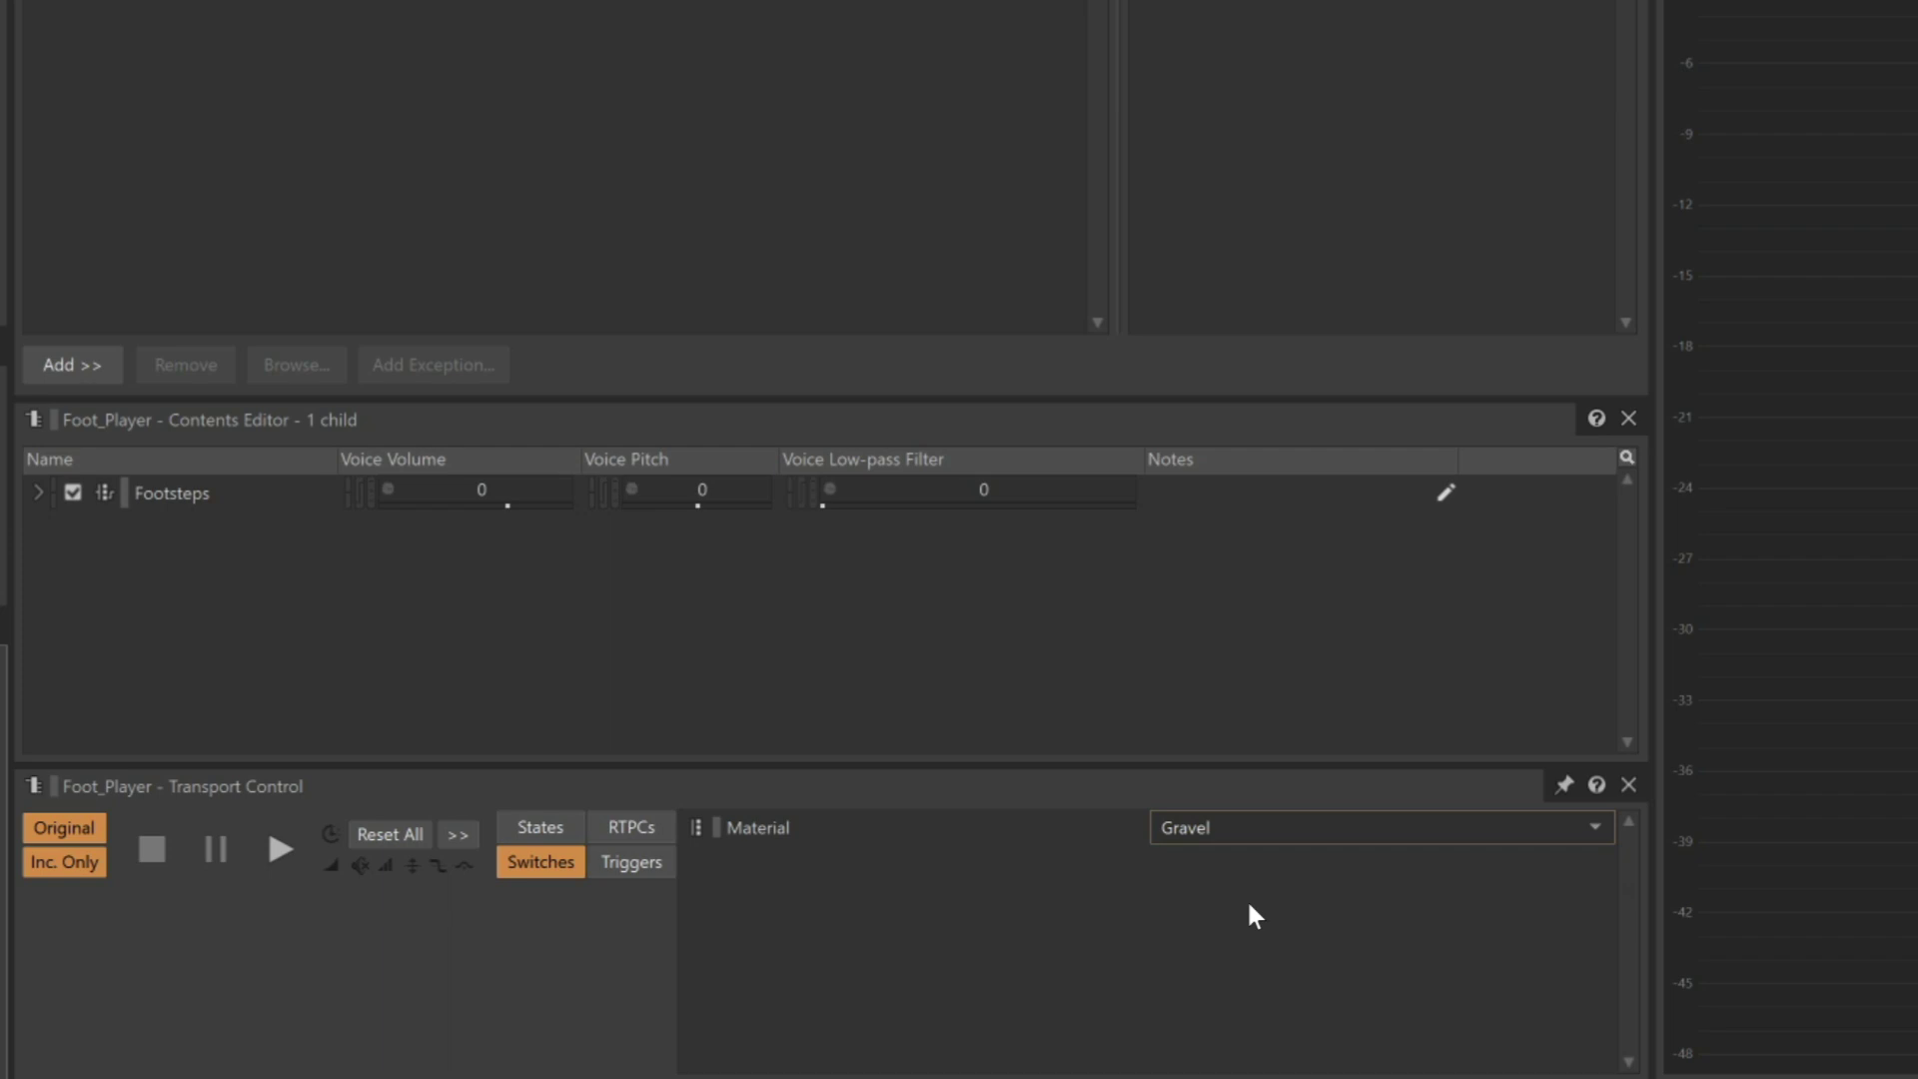
click(281, 847)
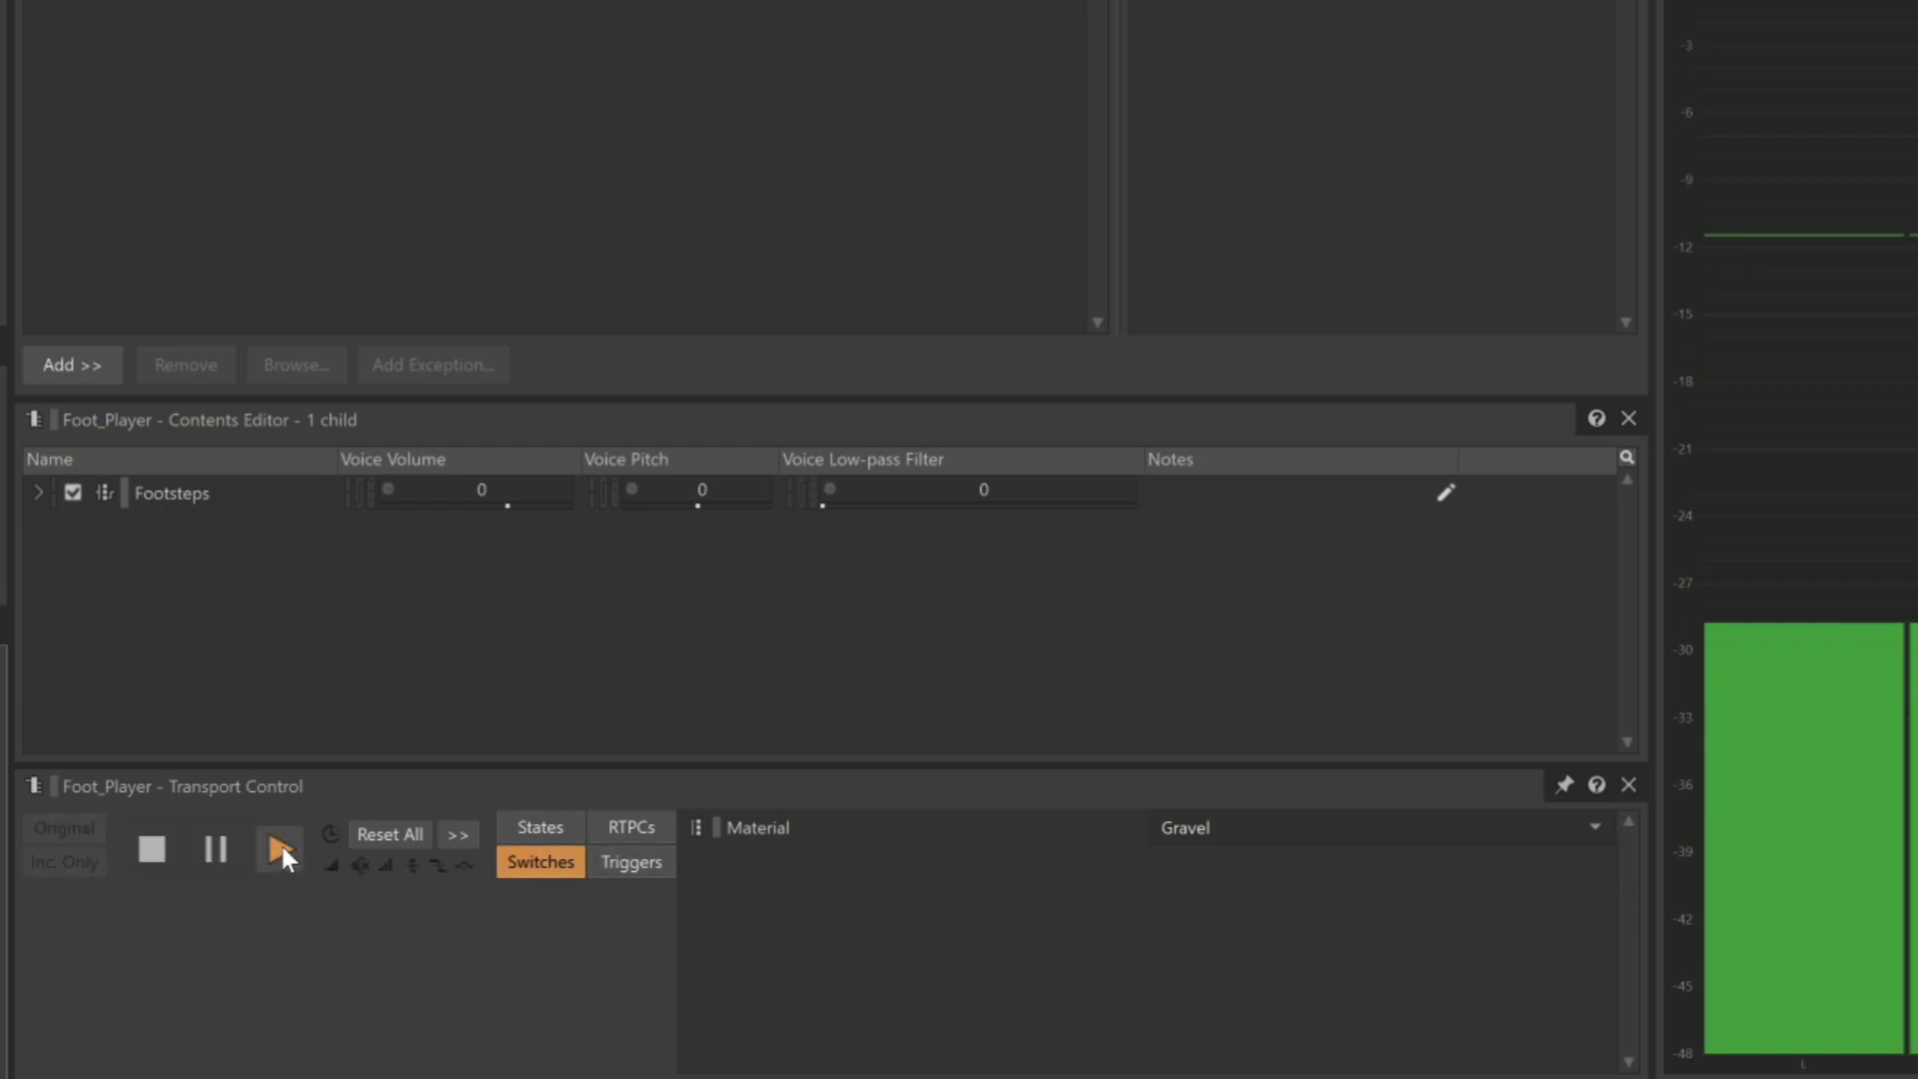
click(280, 845)
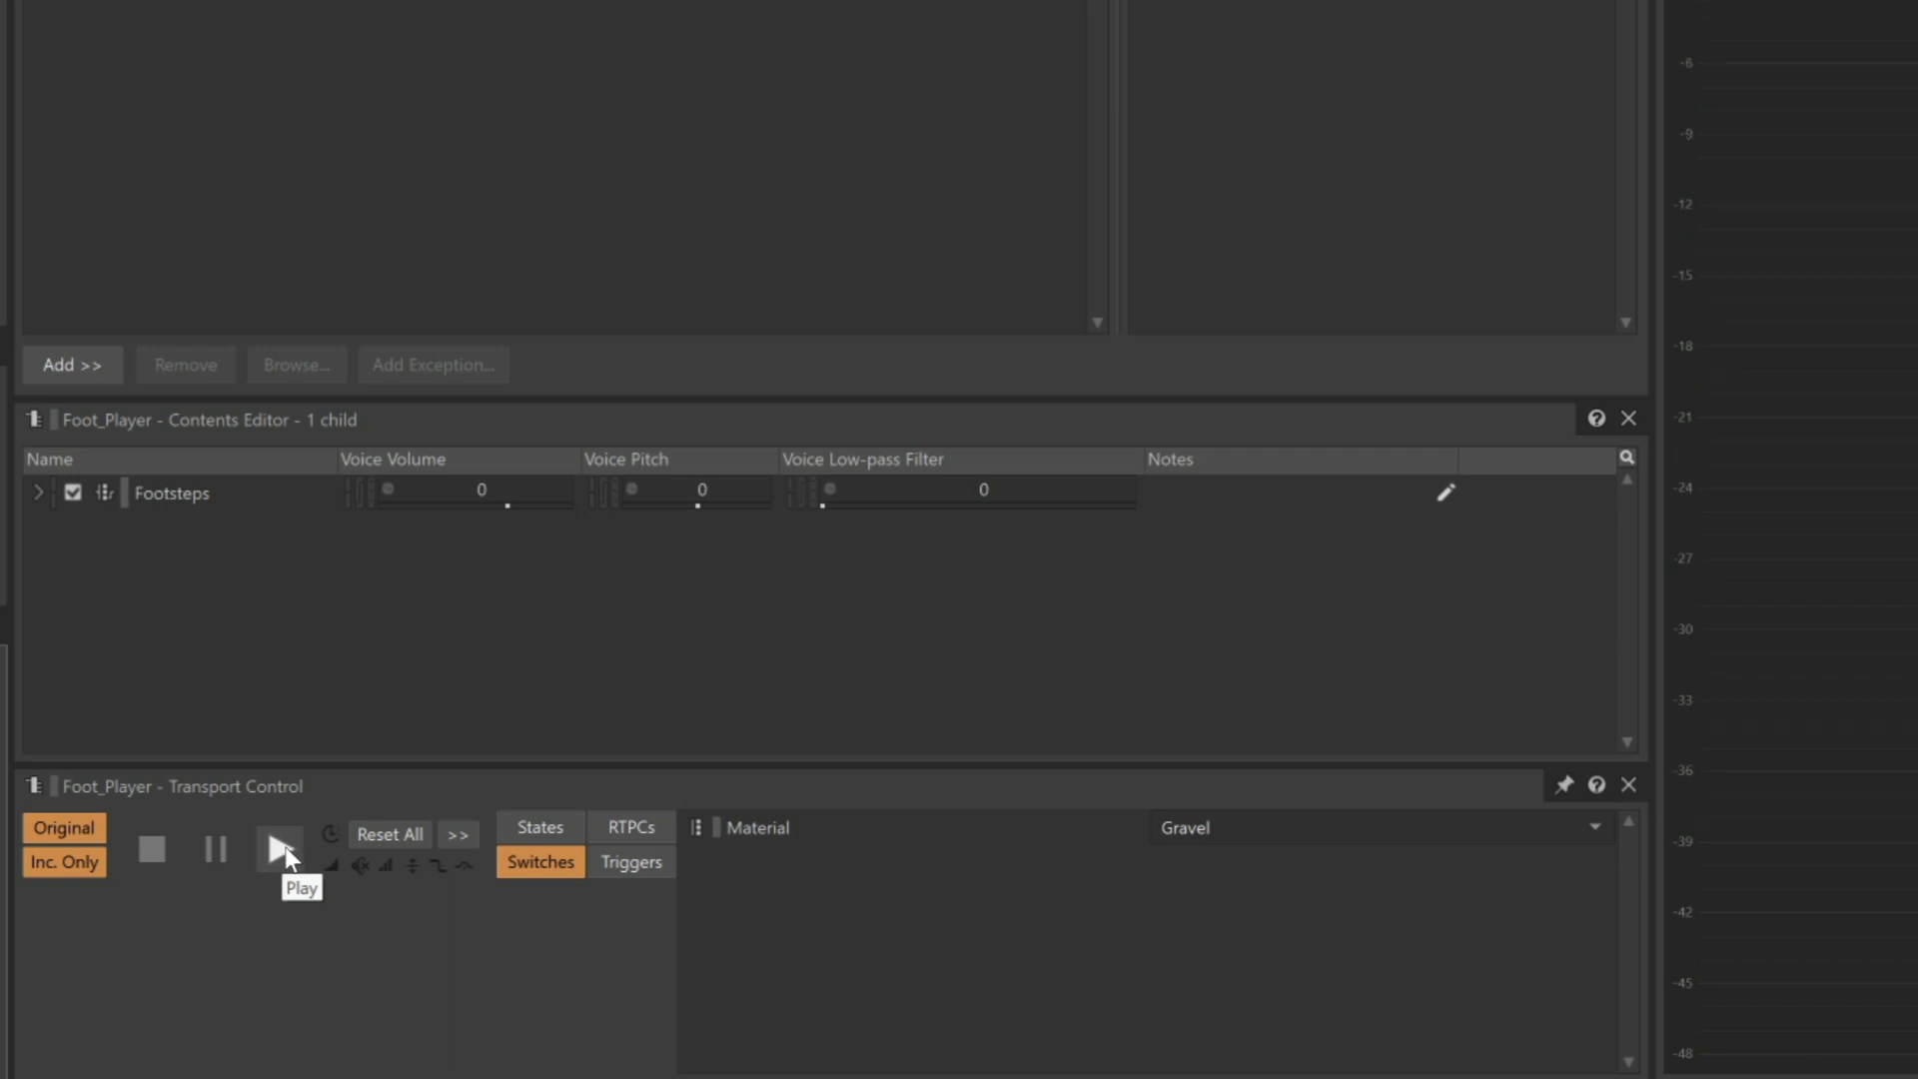
Change the Material switch to Dirt and play the event again
click(1182, 837)
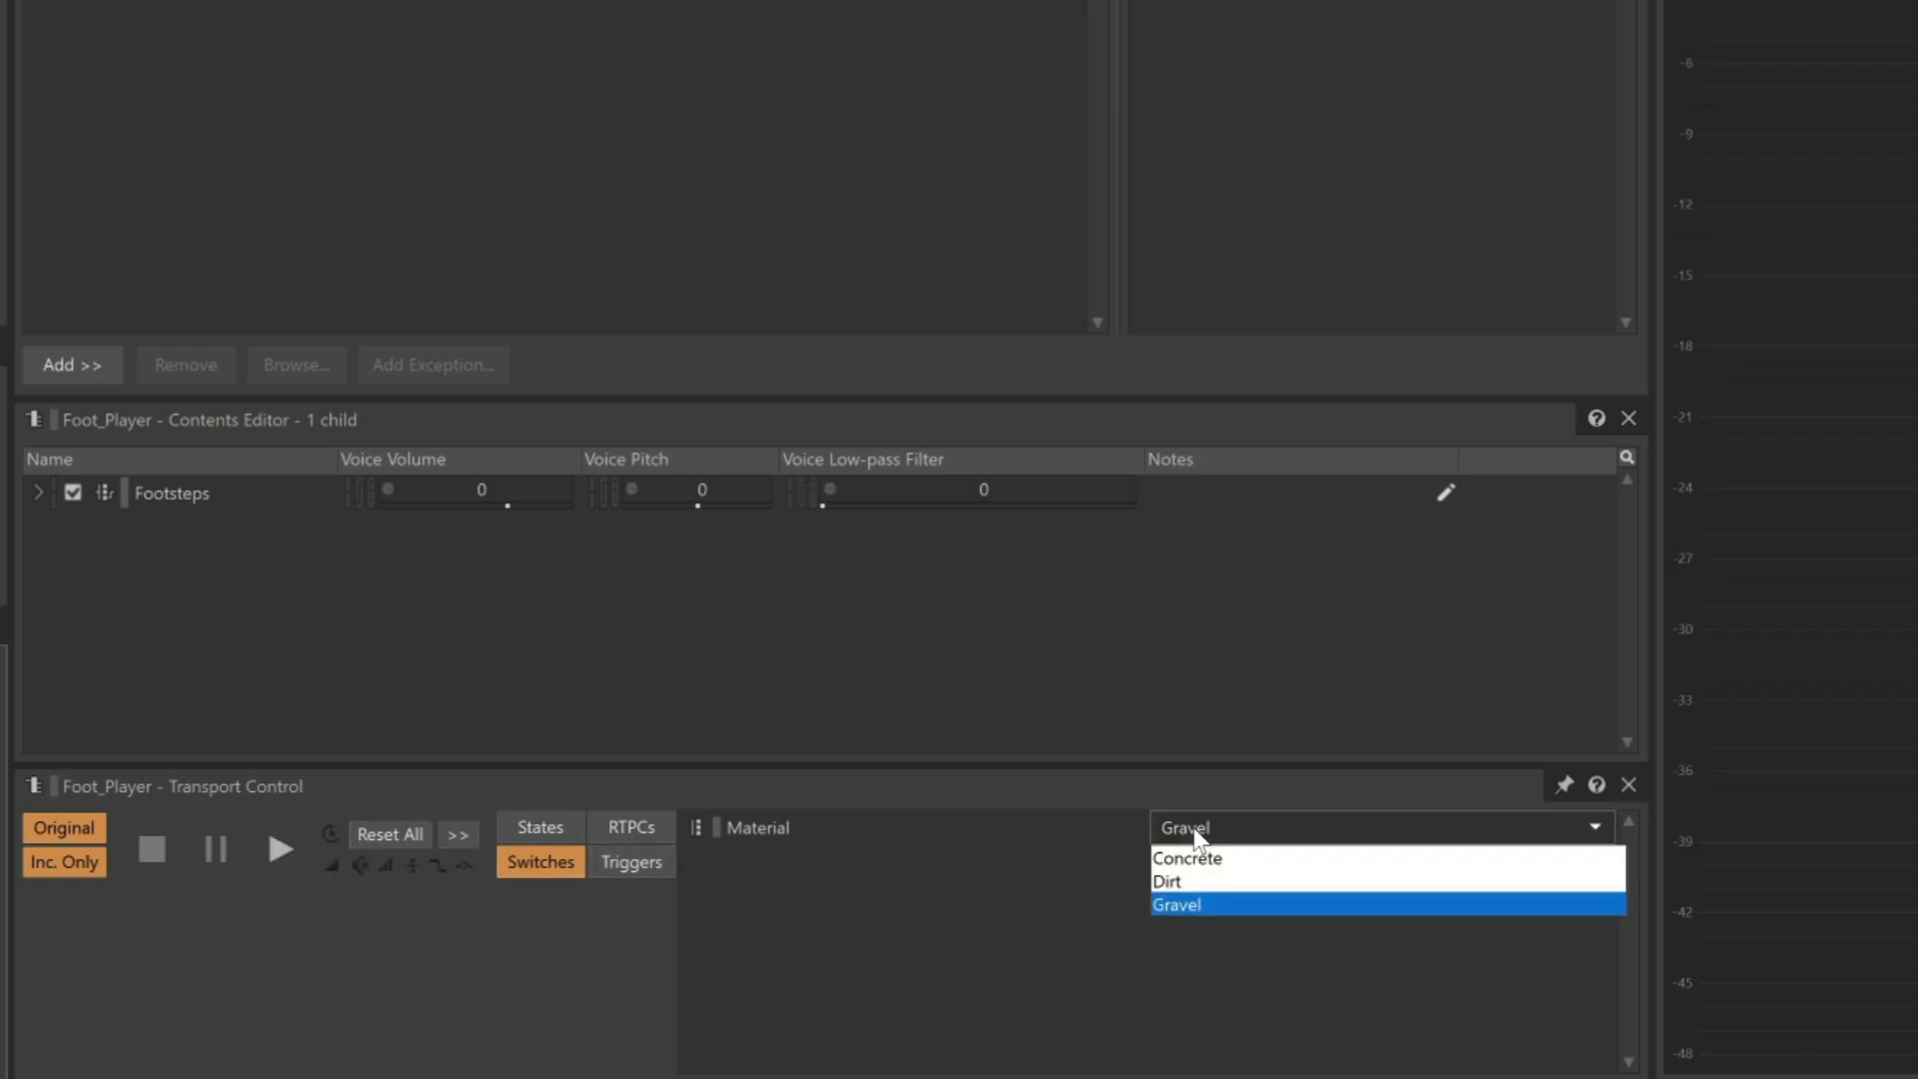
click(1187, 883)
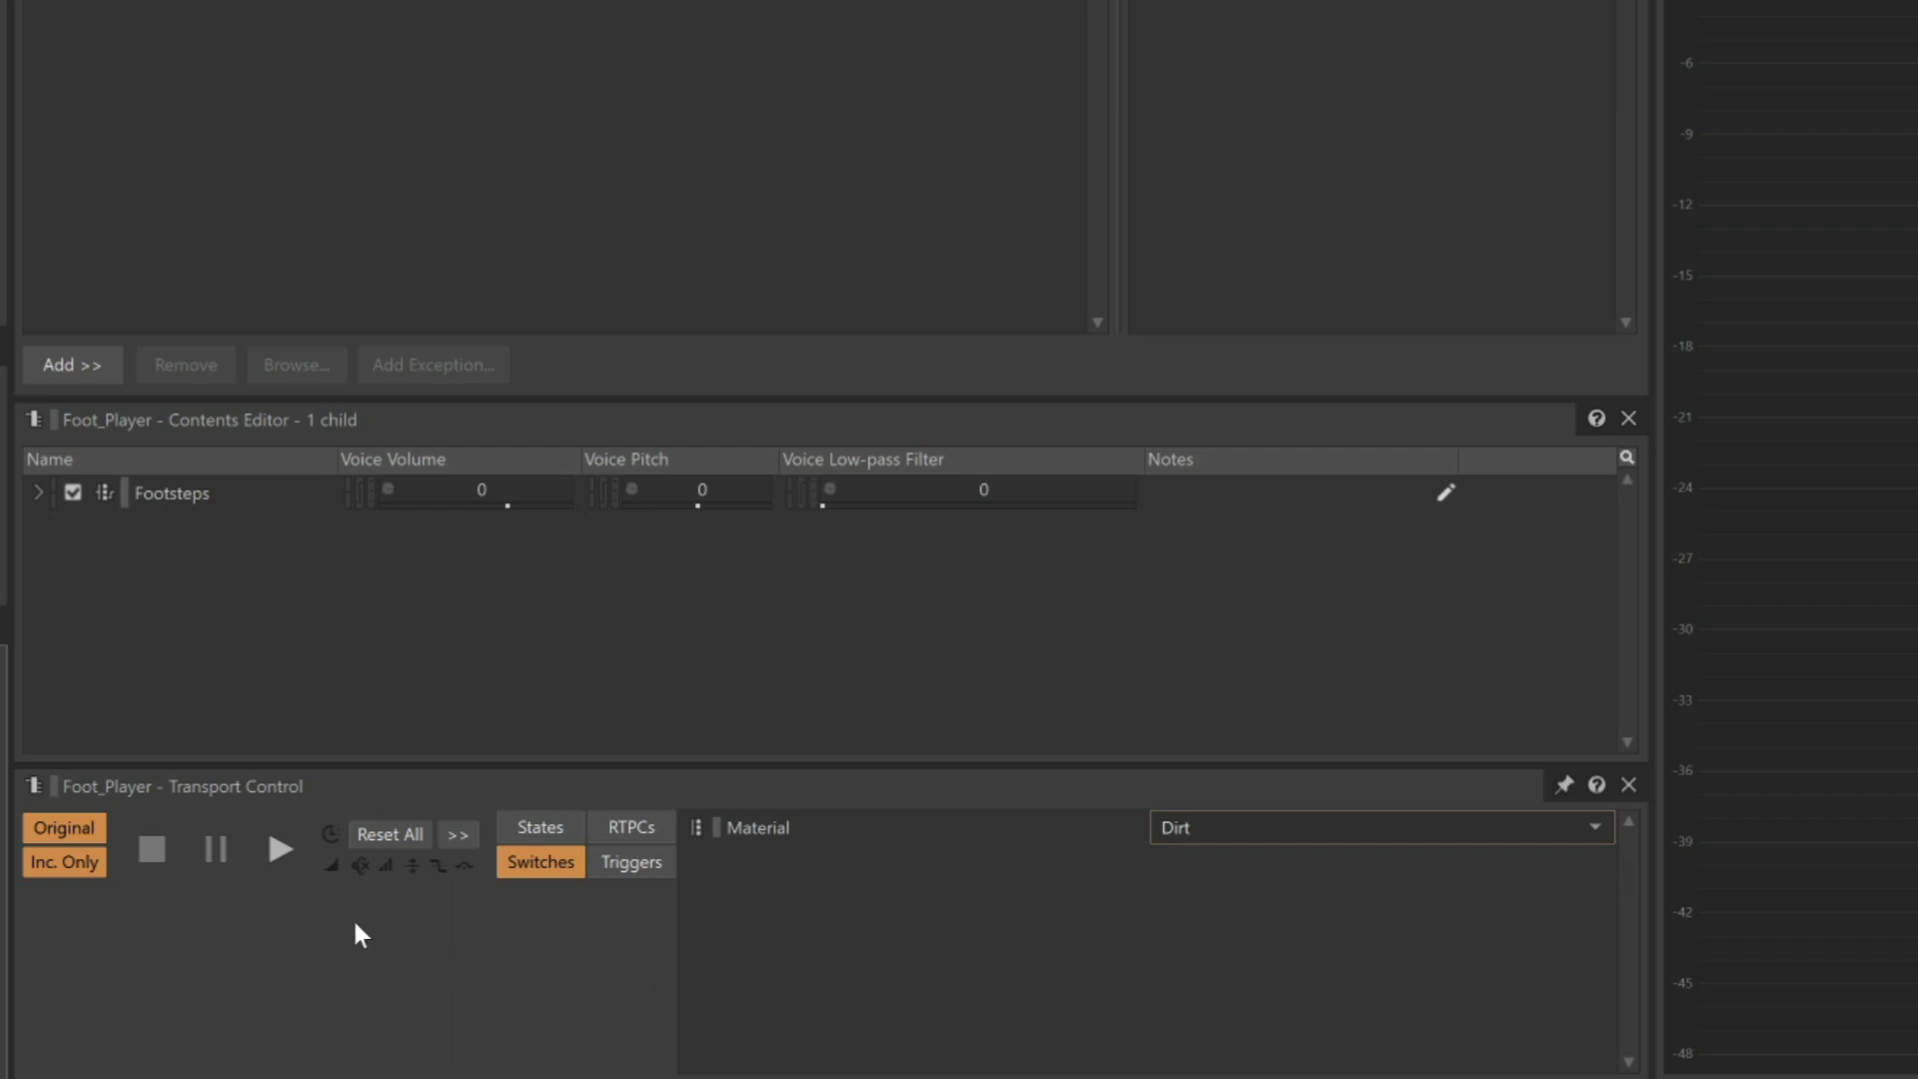
click(280, 854)
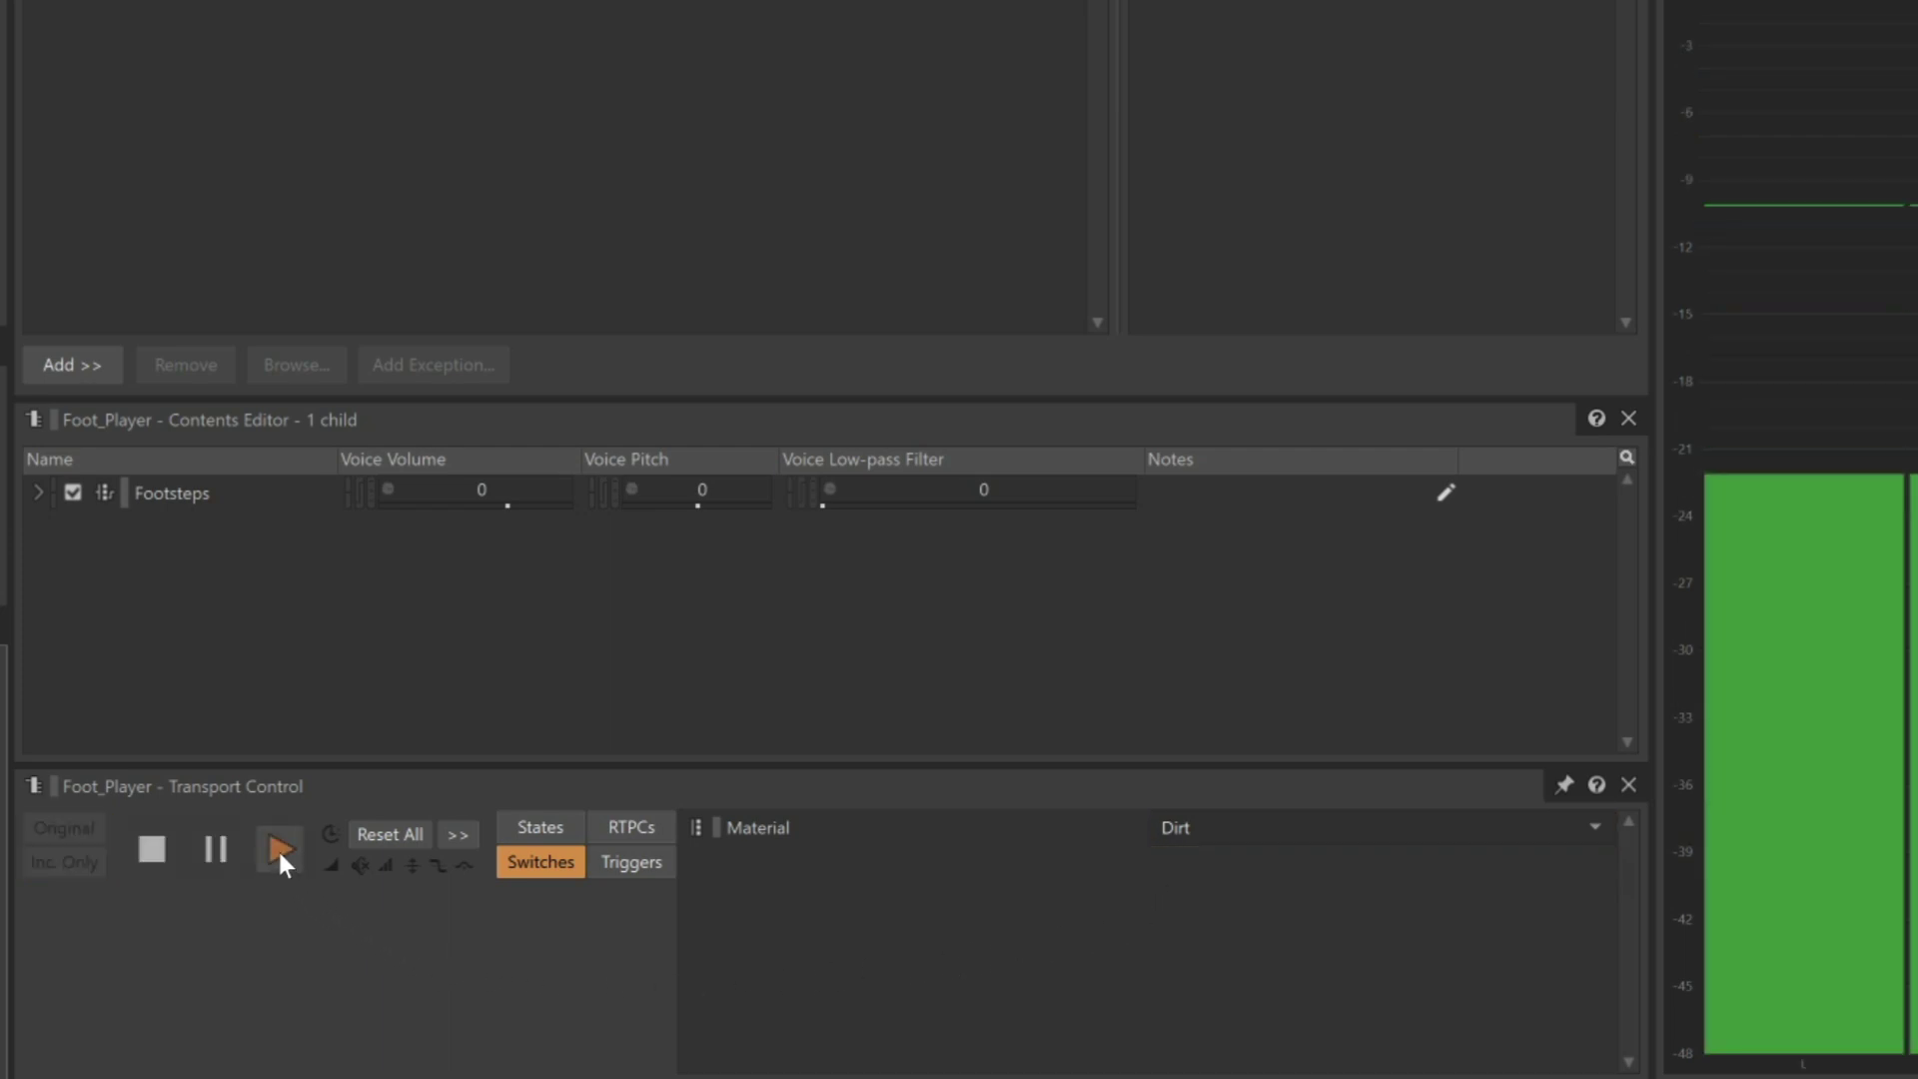